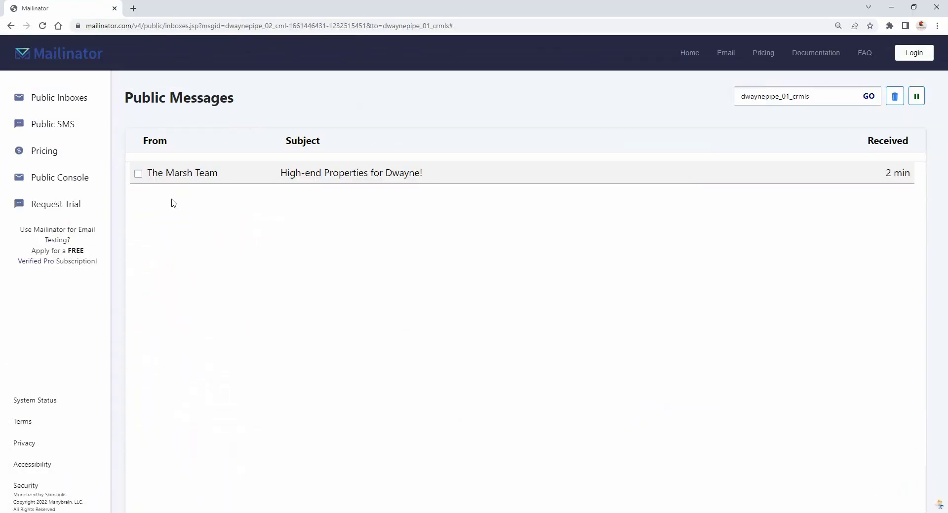
Open the High-end Properties email from the agent's team in the Mailinator public inbox.
left_click(188, 175)
Follow the email's VIEW PROPERTIES link to open the 130 listings in OneHome.
scroll(265, 311, "down", 5)
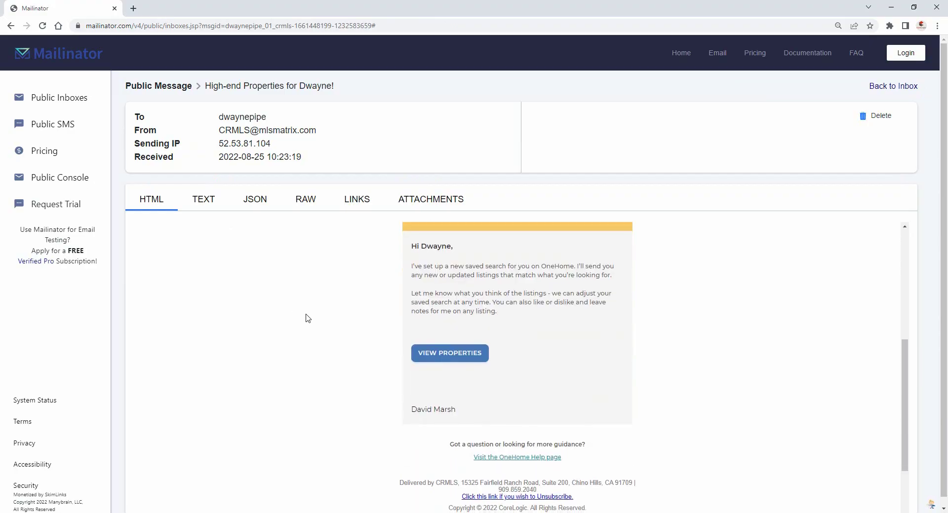
left_click(431, 354)
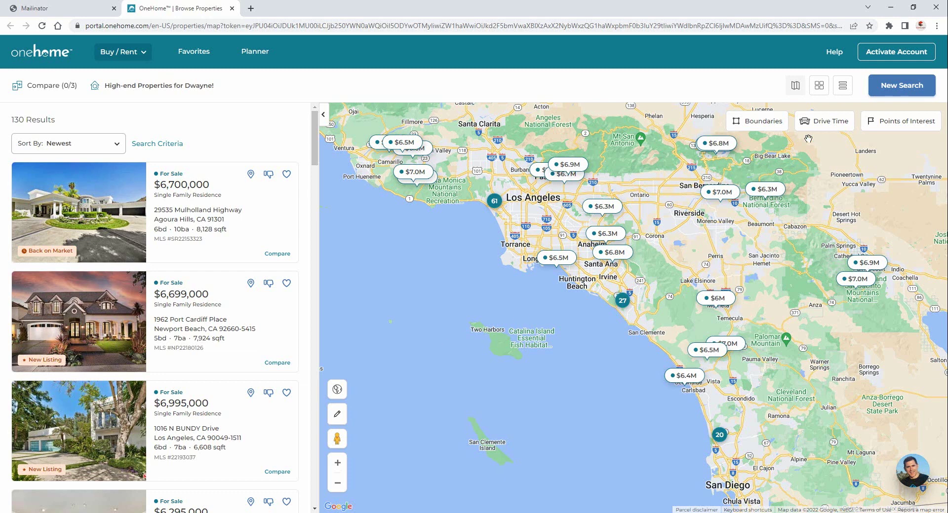
Begin account activation with the client's first and last name and the password entered twice.
left_click(883, 57)
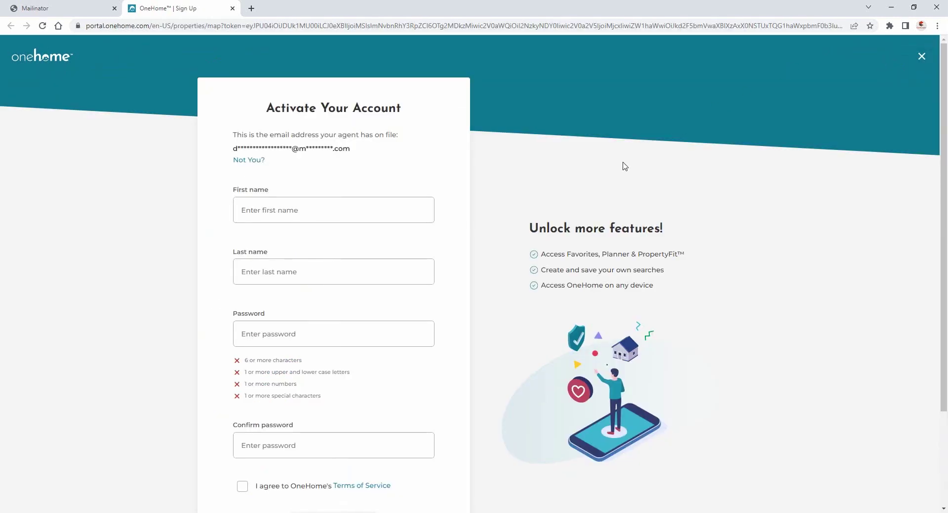
left_click(415, 217)
type("Dwayne")
key("Tab")
type("Pipe")
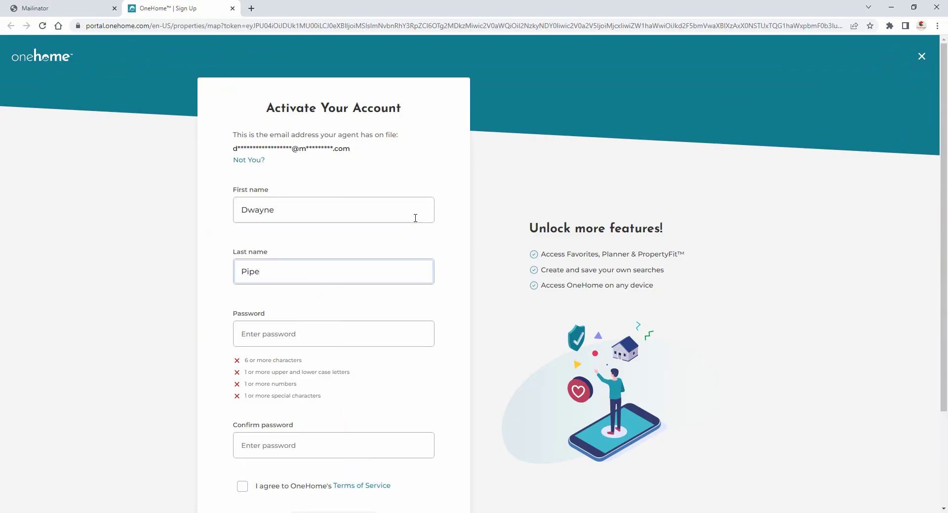
key("Tab")
key("ctrl+v")
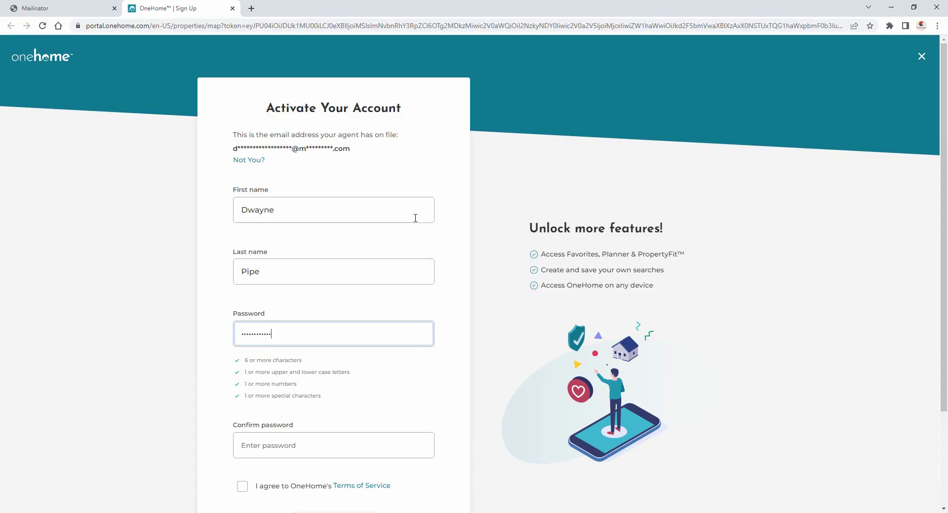
key("Tab")
key("ctrl+v")
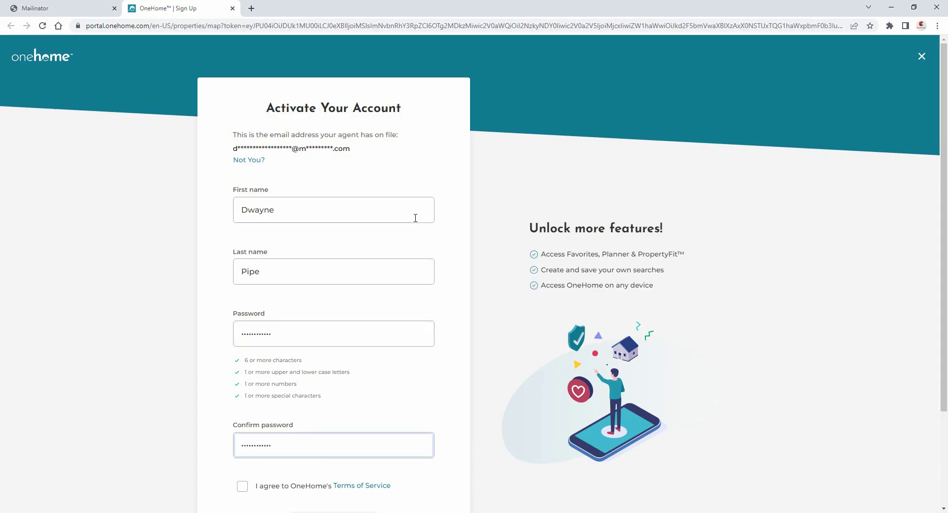
Accept the terms of service and activate the new account.
scroll(415, 217, "down", 2)
left_click(243, 366)
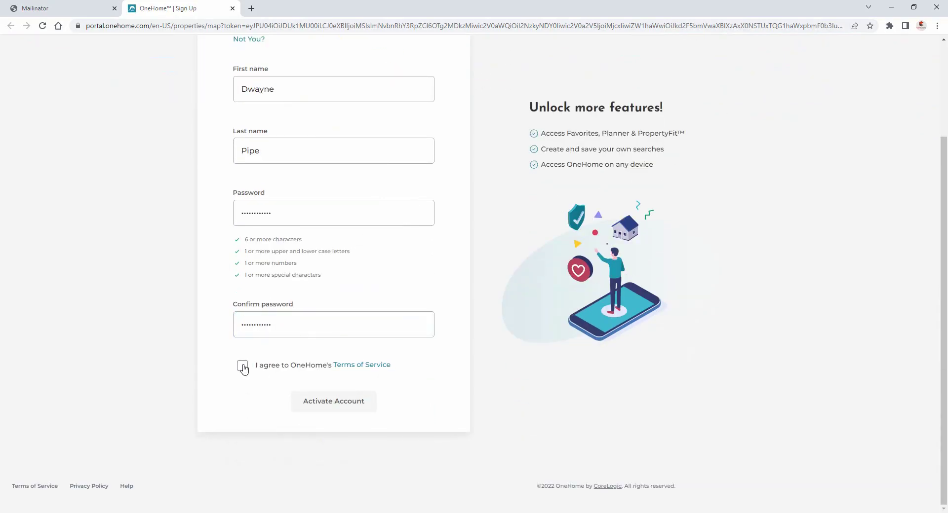
left_click(571, 461)
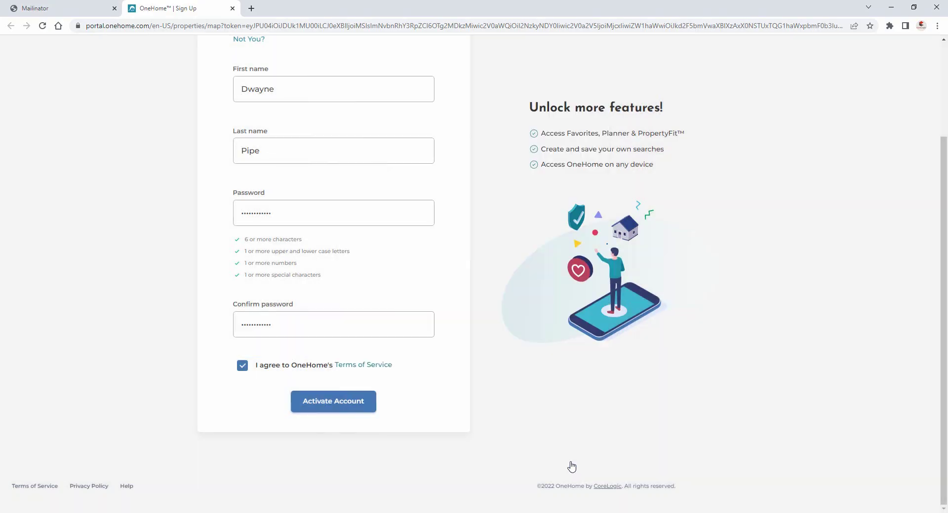
left_click(353, 402)
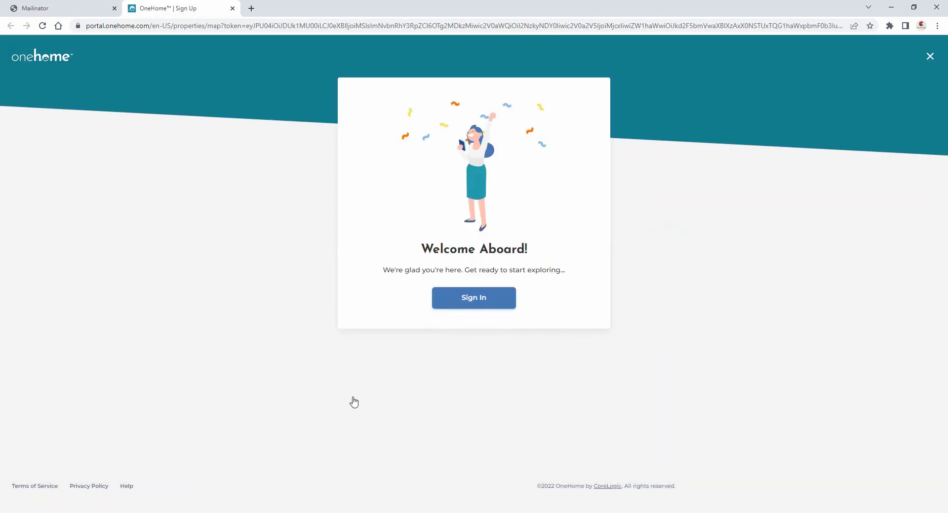
left_click(472, 303)
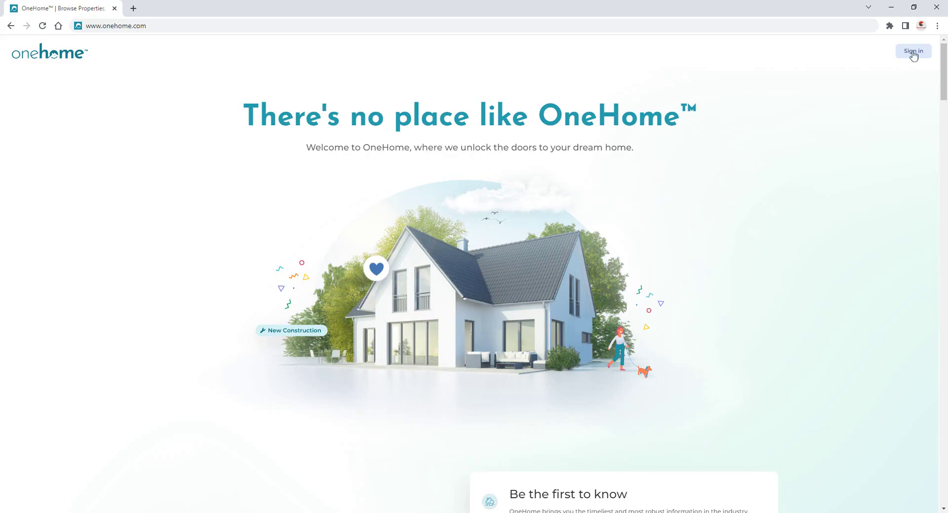
Sign in to the portal with the account e-mail and password.
left_click(913, 51)
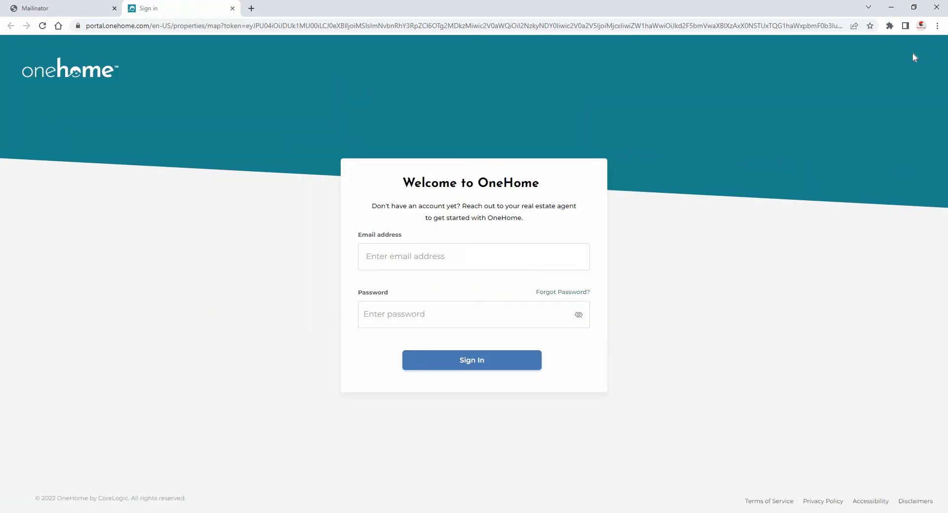
left_click(560, 251)
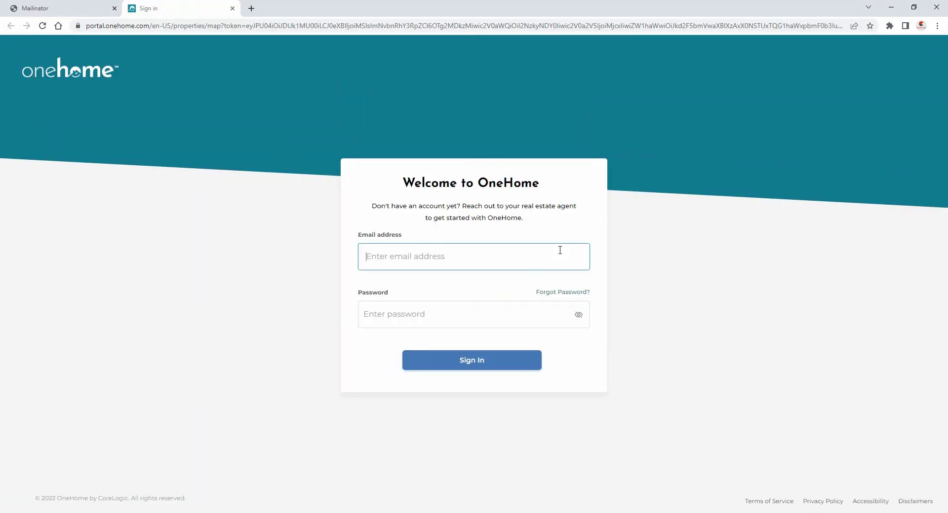
key("ctrl+v")
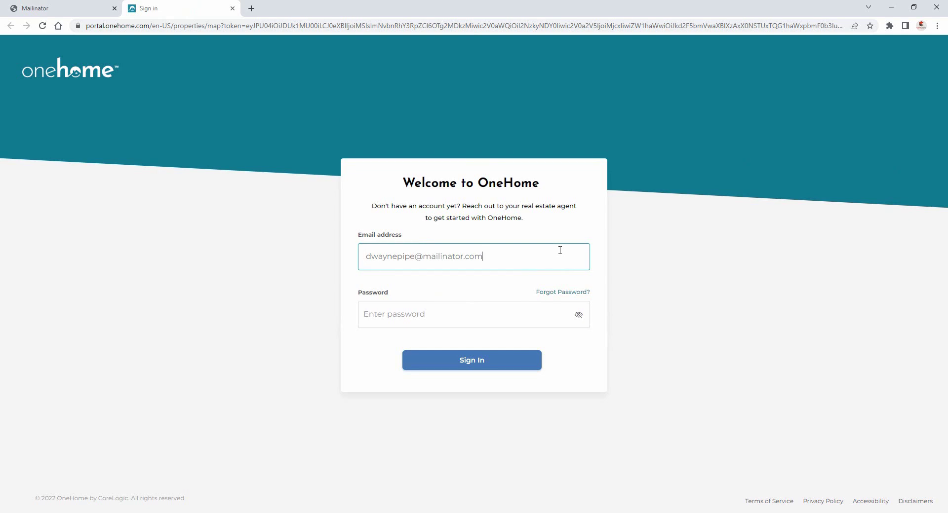
left_click(552, 312)
key("ctrl+v")
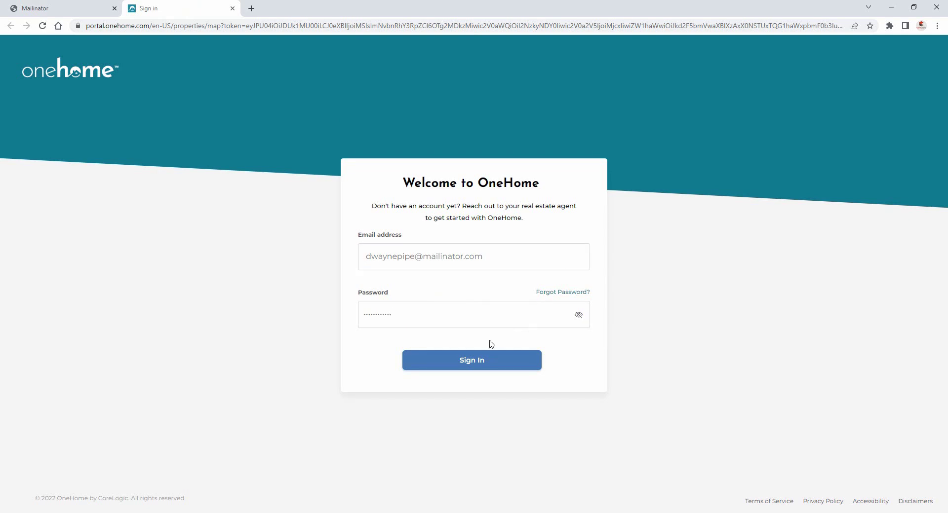
left_click(476, 361)
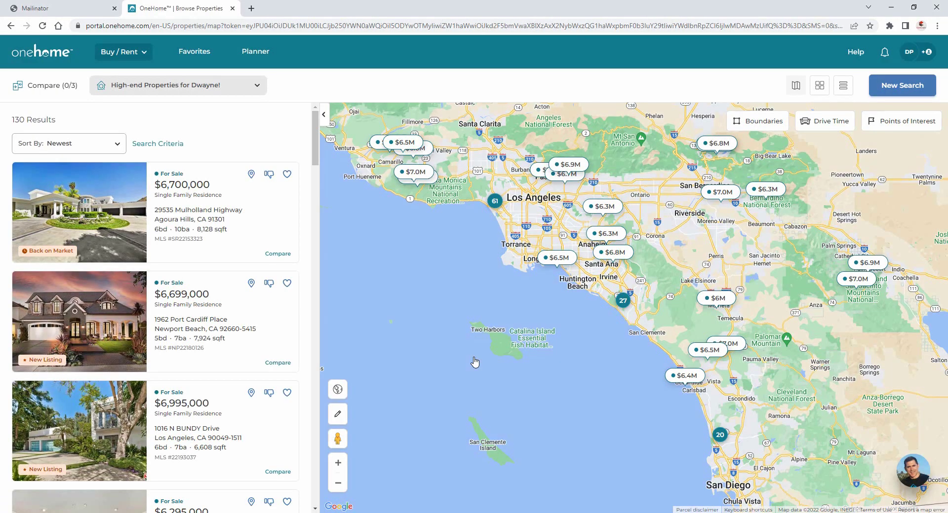
Open the $6,995,000 Newport Beach listing and browse its 51-photo gallery.
left_click_drag(316, 161, 313, 388)
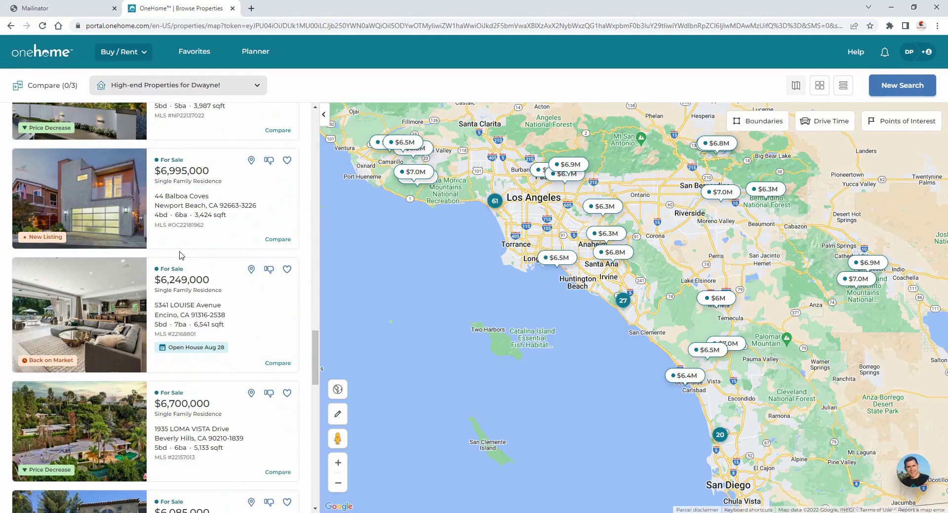
left_click(128, 227)
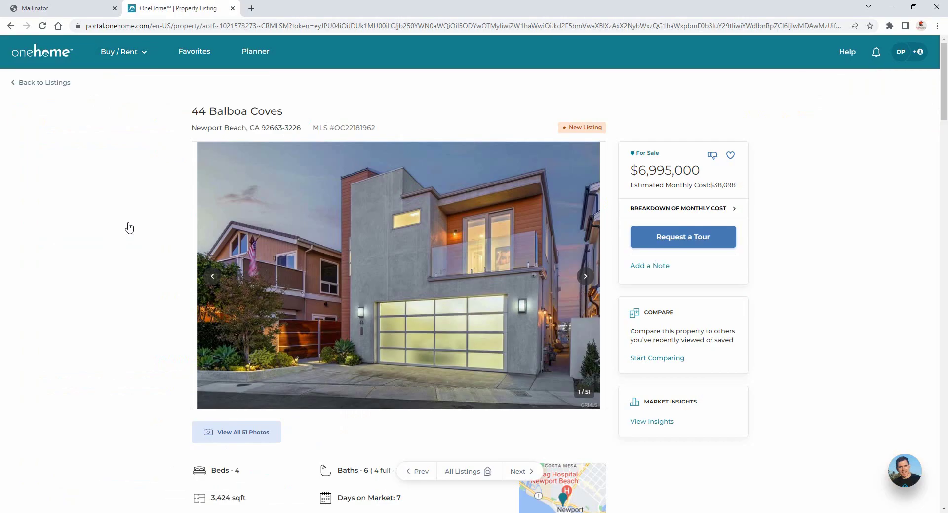
left_click(585, 277)
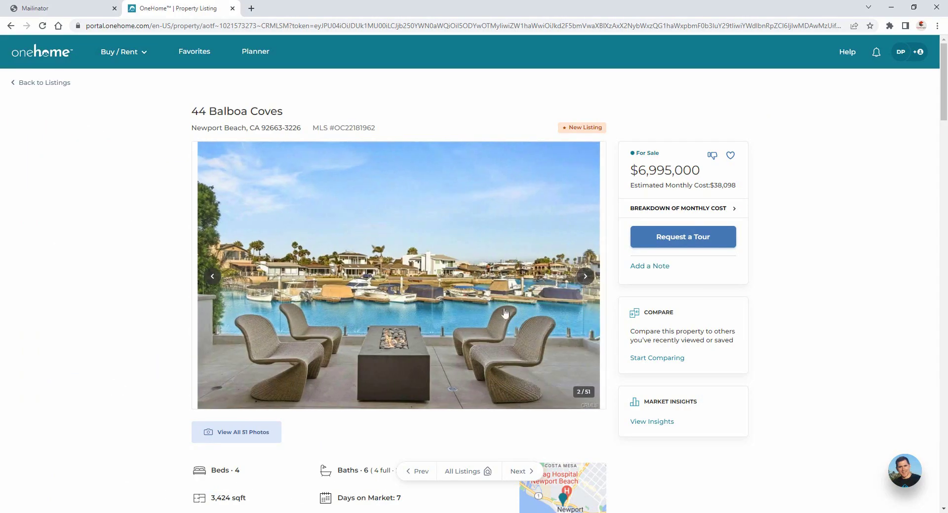
left_click(261, 432)
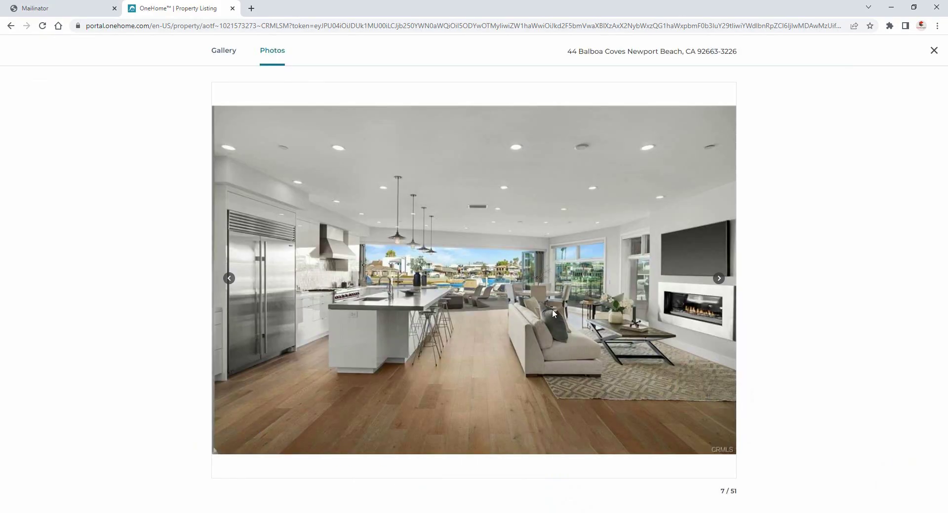
left_click(718, 279)
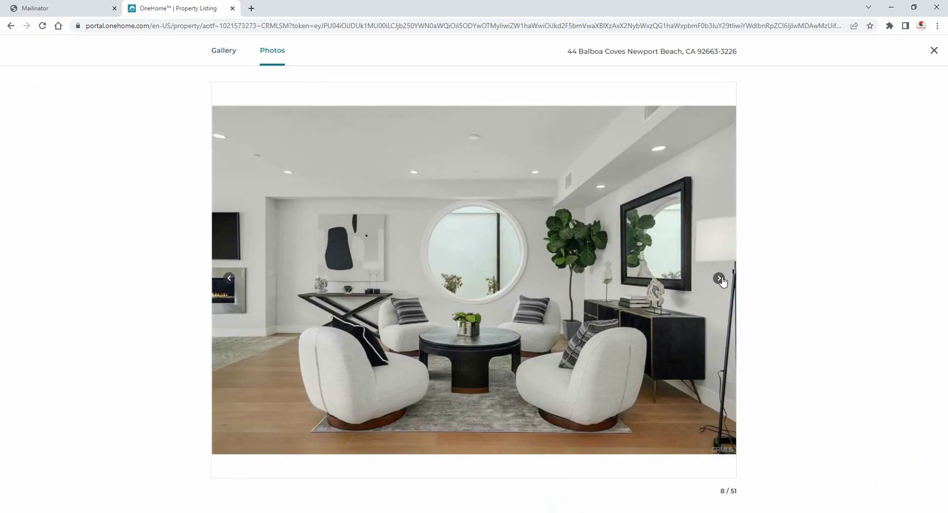
left_click(719, 280)
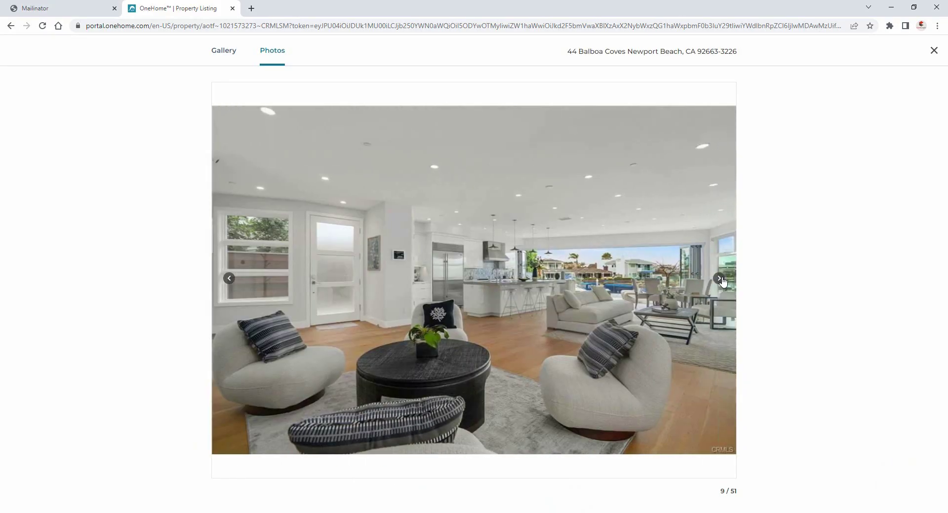
left_click(221, 59)
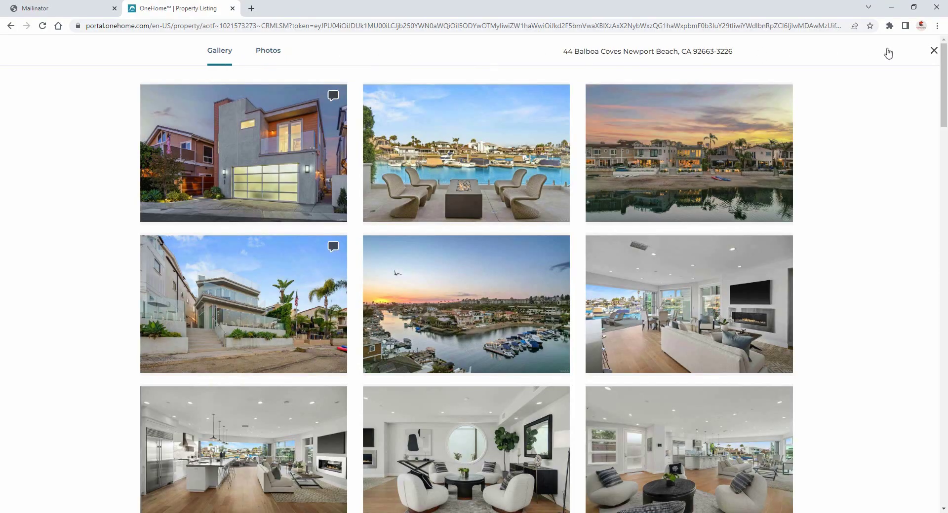
left_click(934, 51)
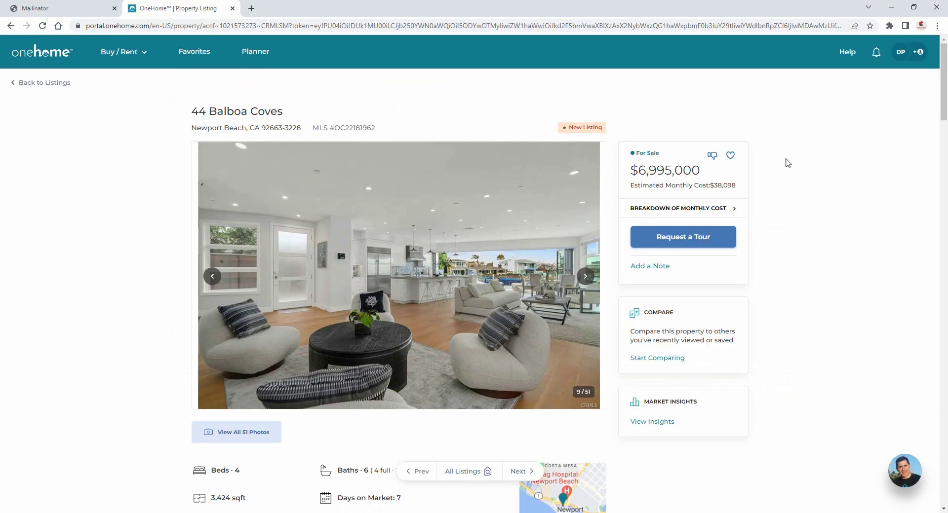
Review the listing's estimated monthly cost breakdown, including mortgage principal and interest.
left_click(710, 207)
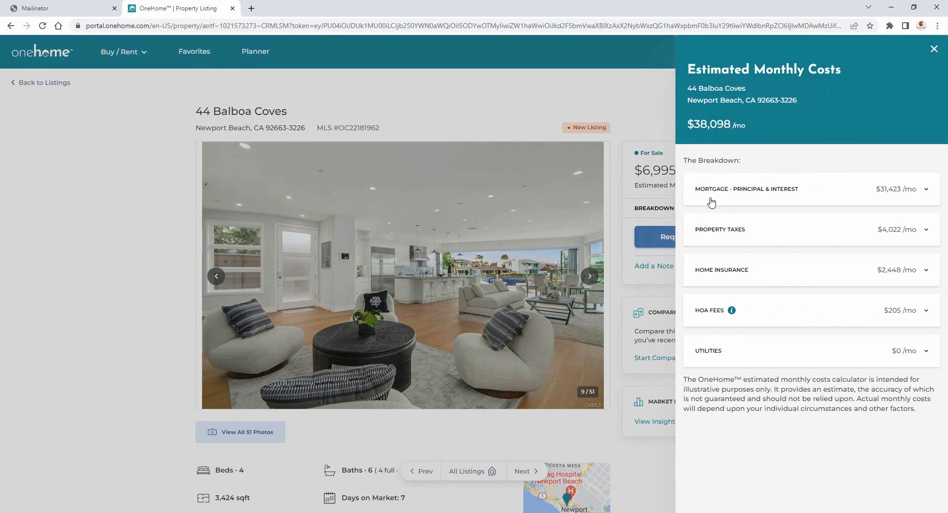
left_click(711, 200)
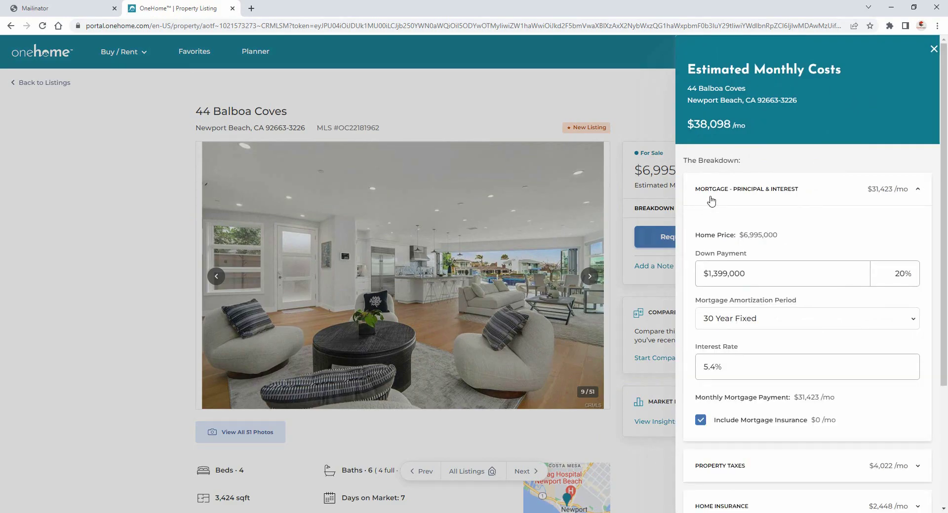
left_click(711, 200)
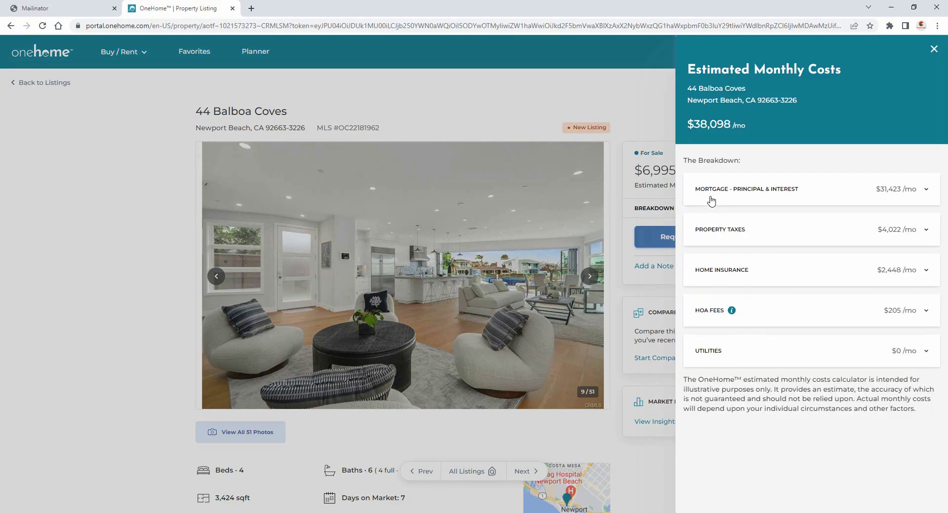
left_click(932, 50)
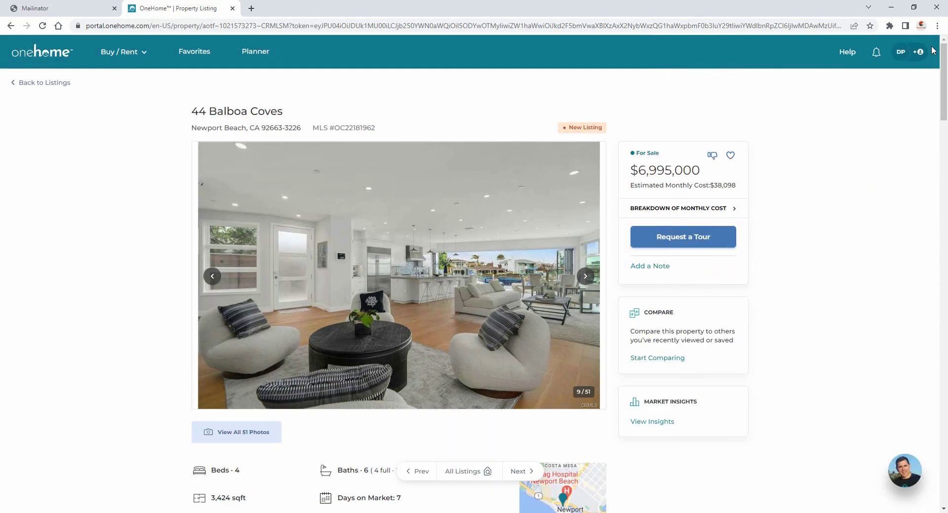
Request a tour for Sep 15, 2022 in the 3:00PM - 6:00PM slot.
left_click(697, 239)
left_click(885, 195)
type("09152022")
left_click(697, 305)
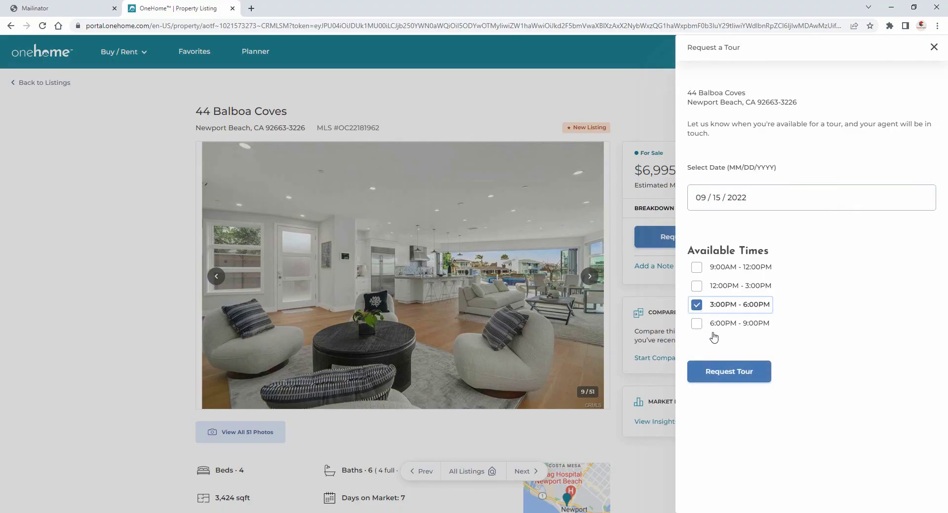
left_click(735, 374)
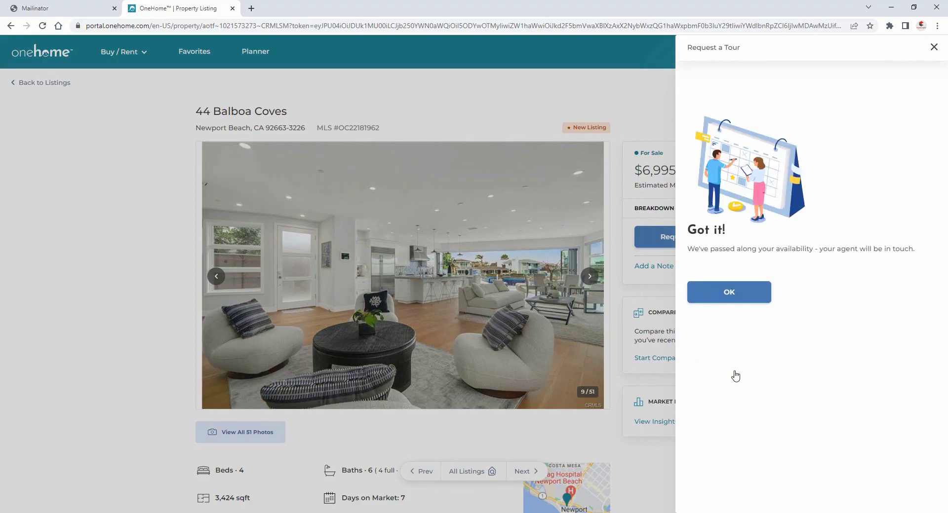
left_click(731, 295)
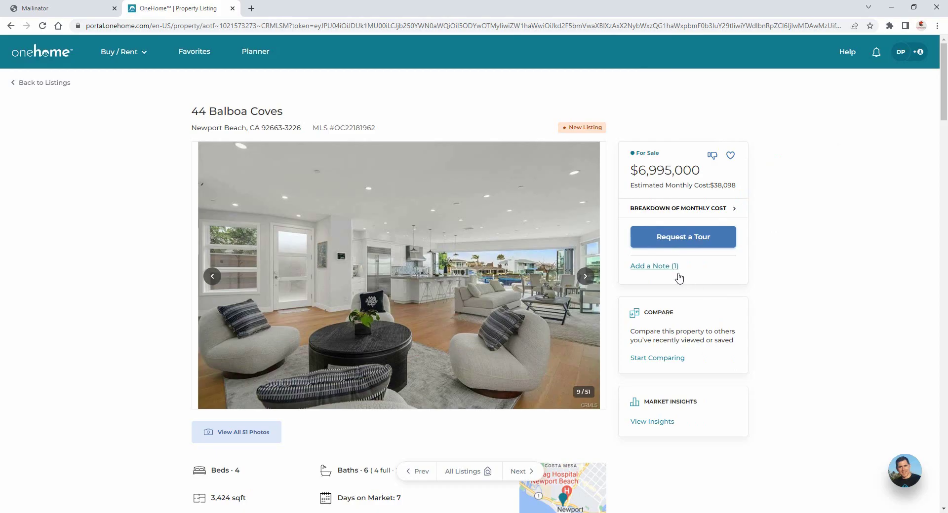
Add the note "Please pick me up." to this property.
left_click(661, 269)
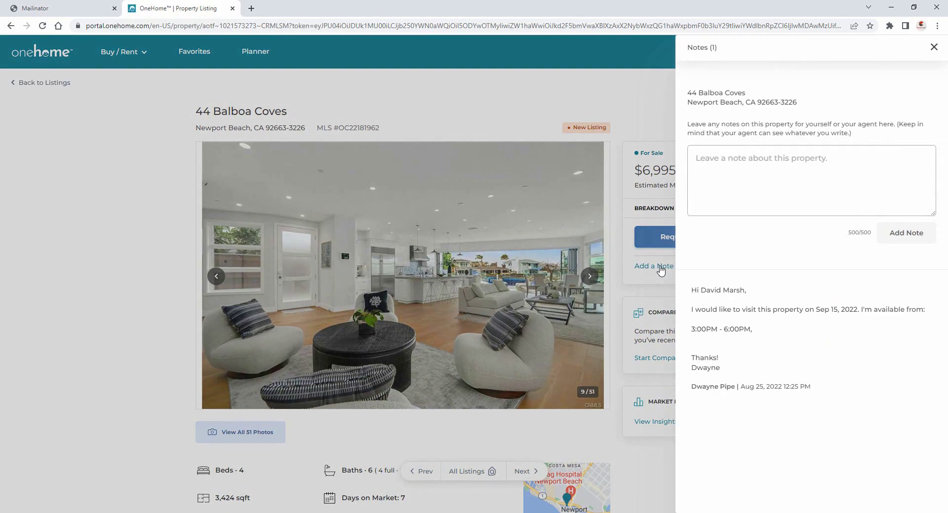
left_click(902, 164)
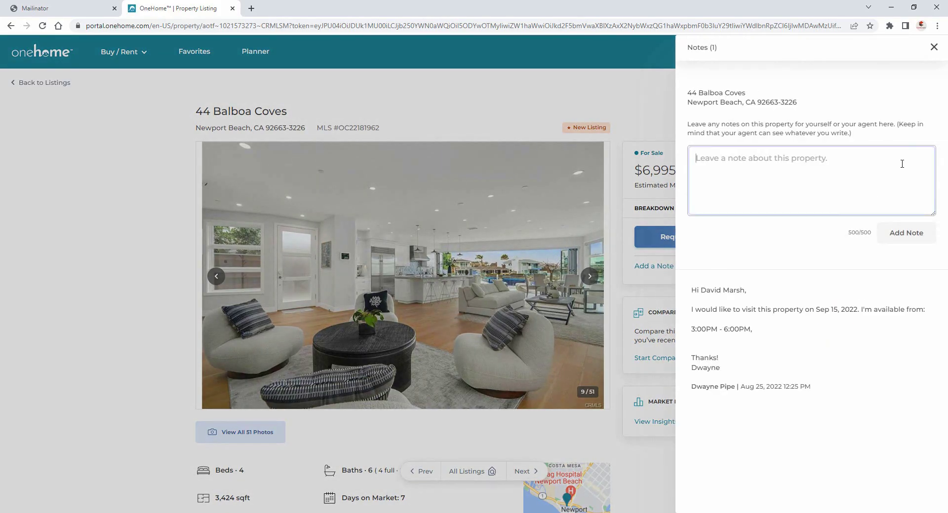
type("Please pick me up.")
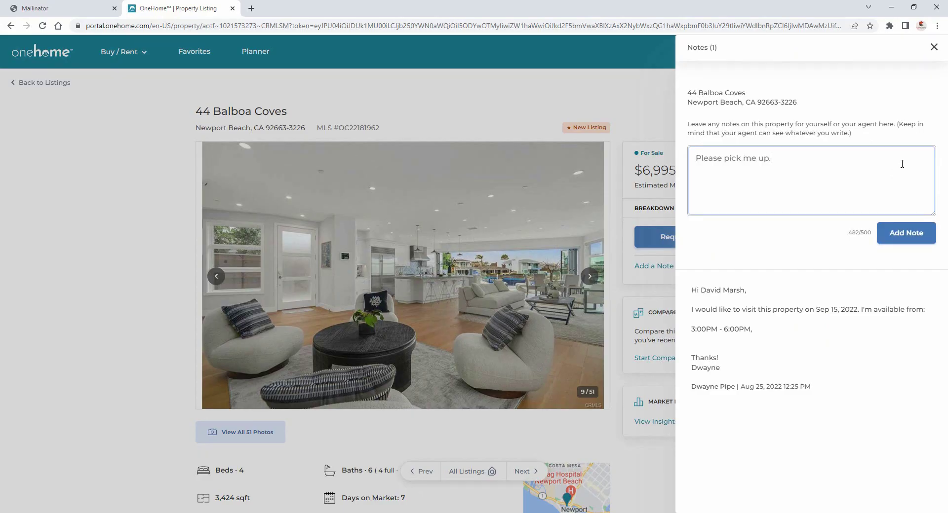
left_click(902, 235)
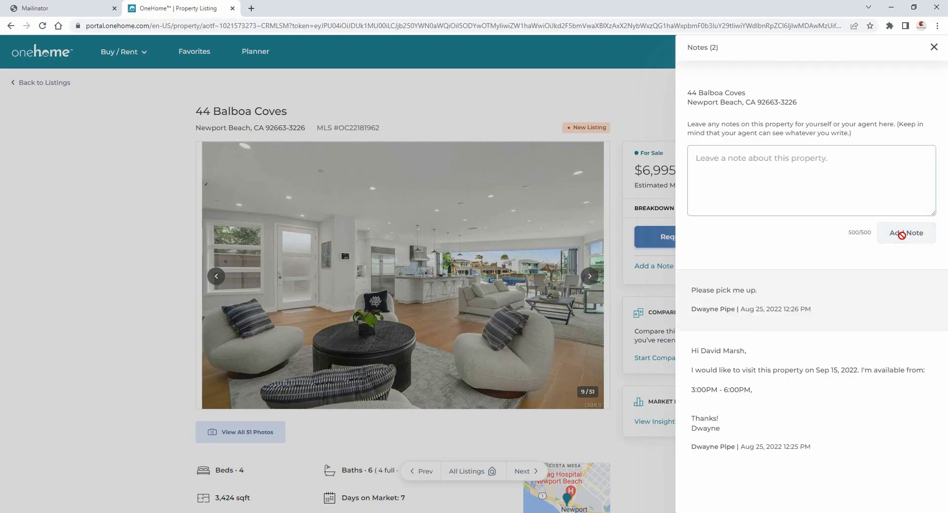
left_click(933, 47)
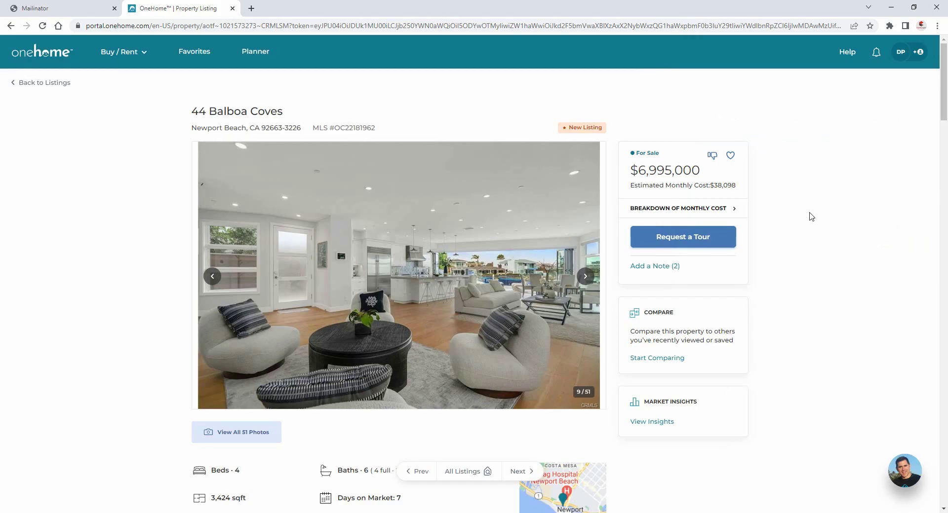
Preview the Compare view, neighborhood insights and full-screen map, closing each.
left_click(678, 364)
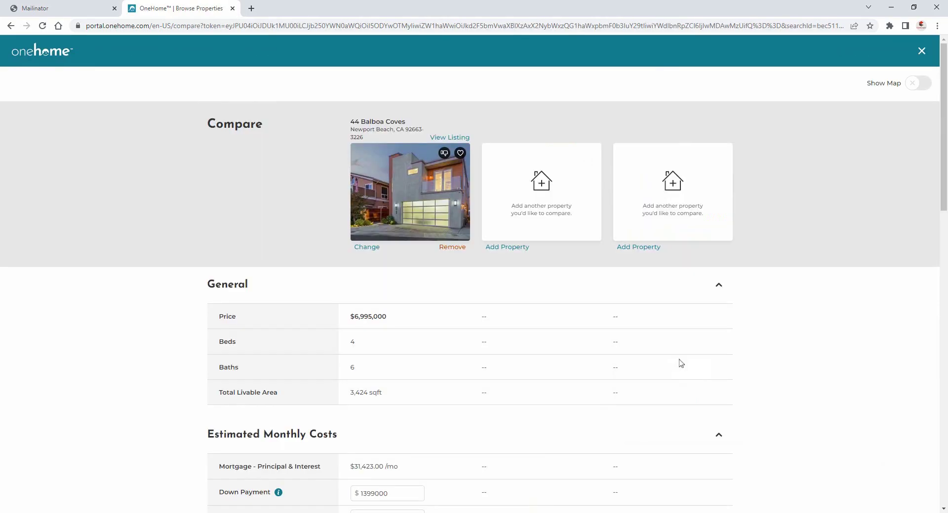
left_click(922, 53)
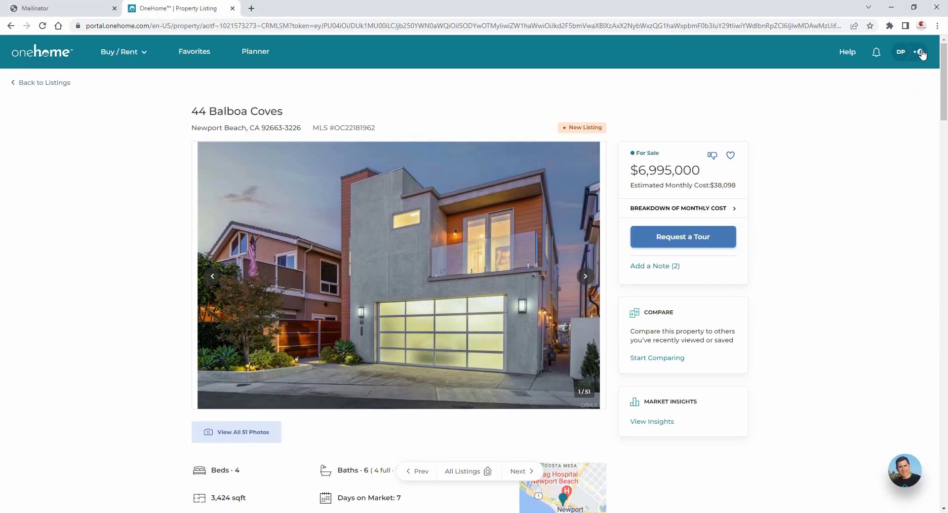
left_click(651, 422)
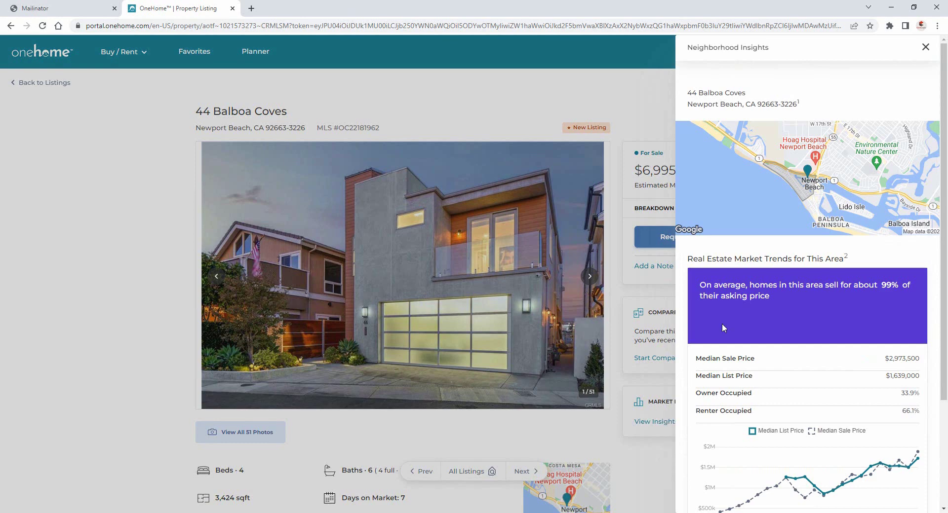
left_click(925, 48)
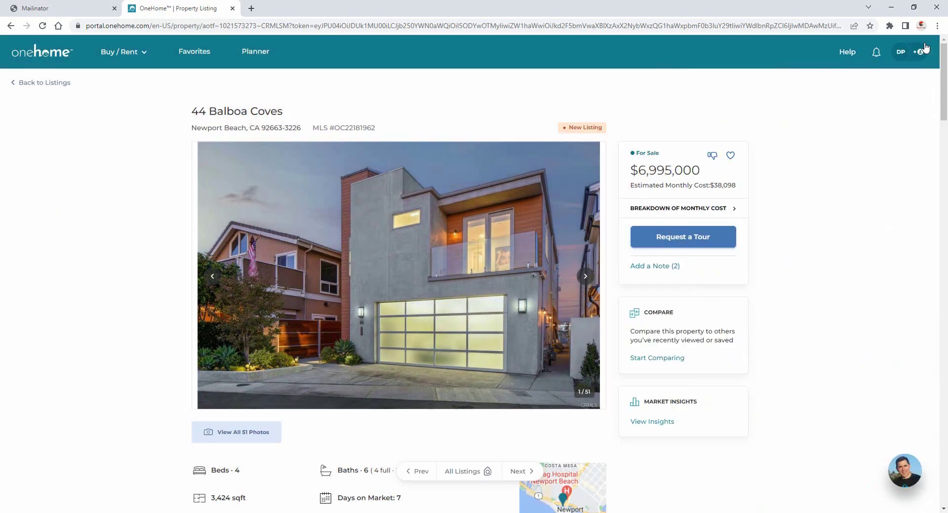
scroll(792, 113, "down", 6)
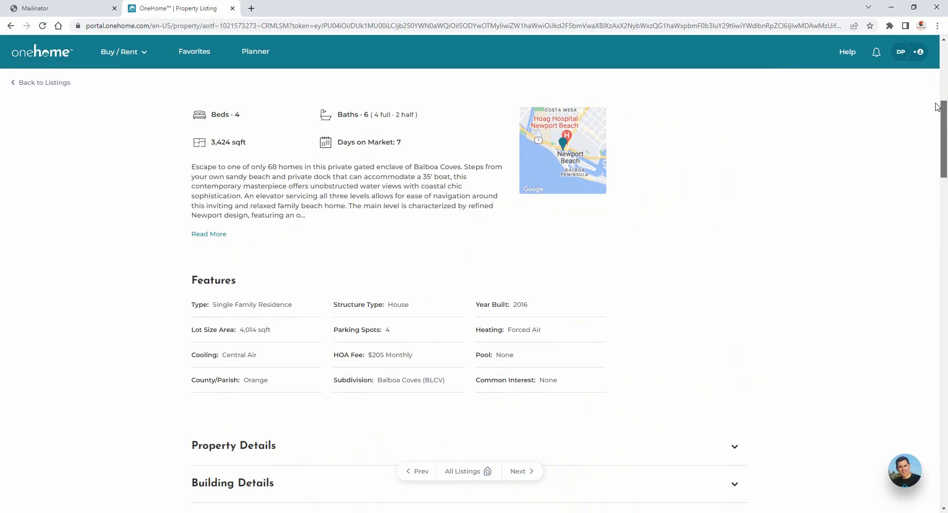
left_click(588, 149)
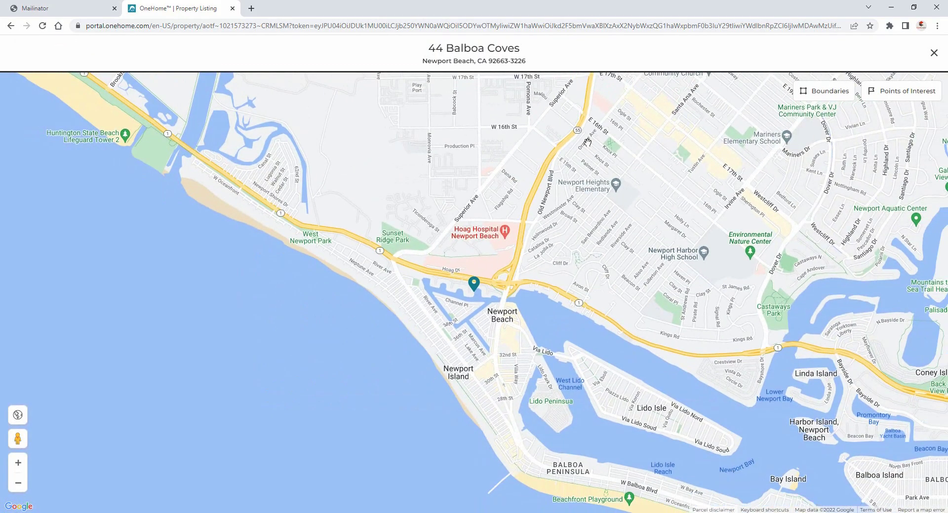
left_click(934, 53)
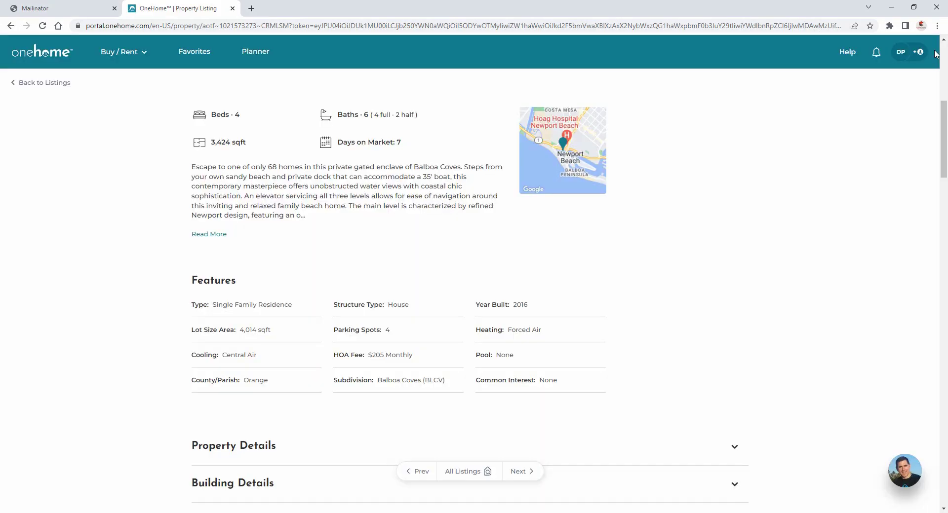
Expand and collapse the Property Details, Building Details and Other Facts & Features sections.
left_click_drag(938, 106, 938, 156)
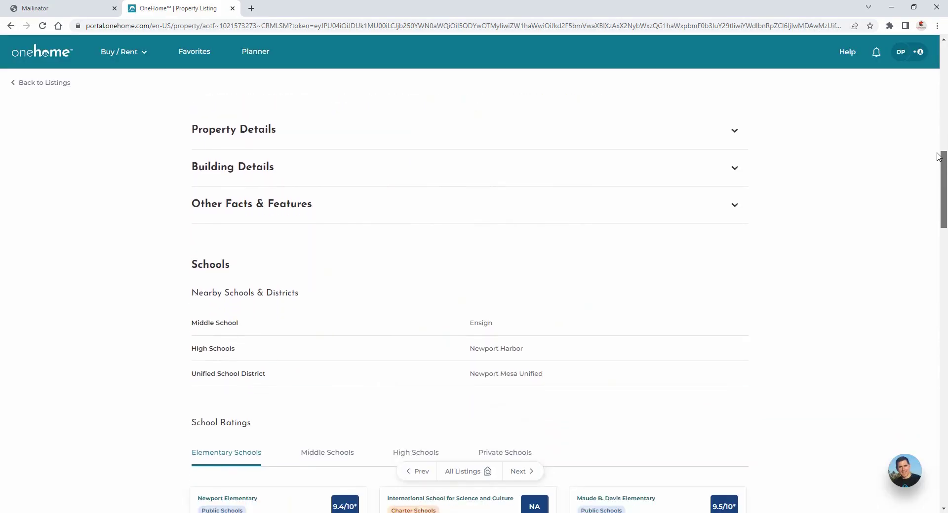
left_click(725, 120)
left_click(725, 120)
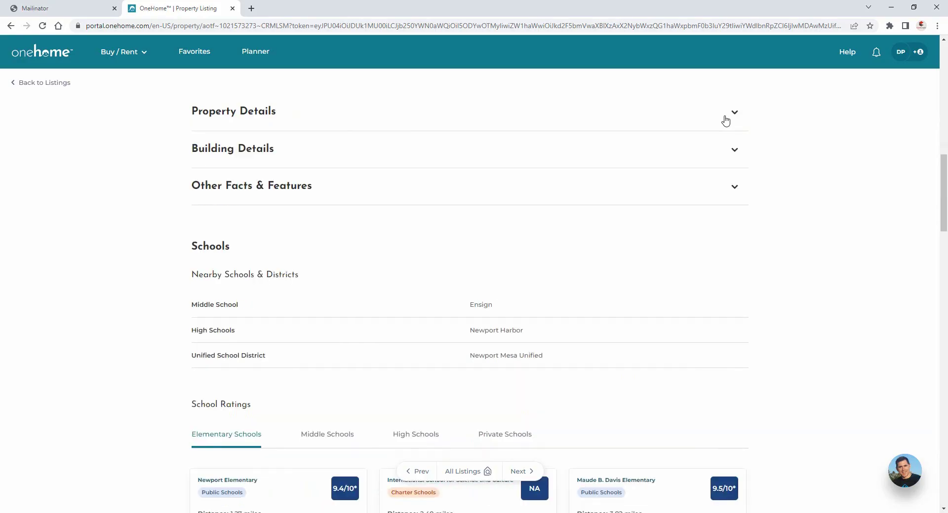
left_click(718, 153)
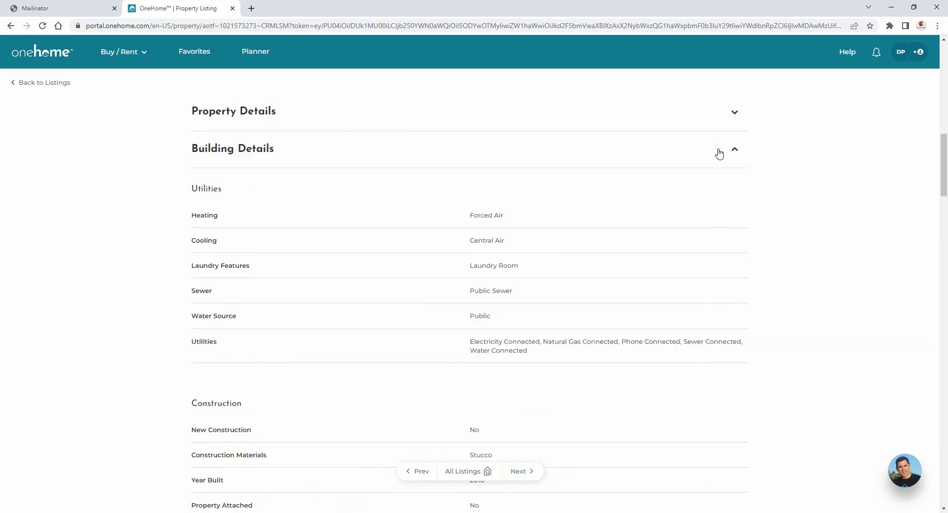
left_click(719, 153)
left_click(717, 187)
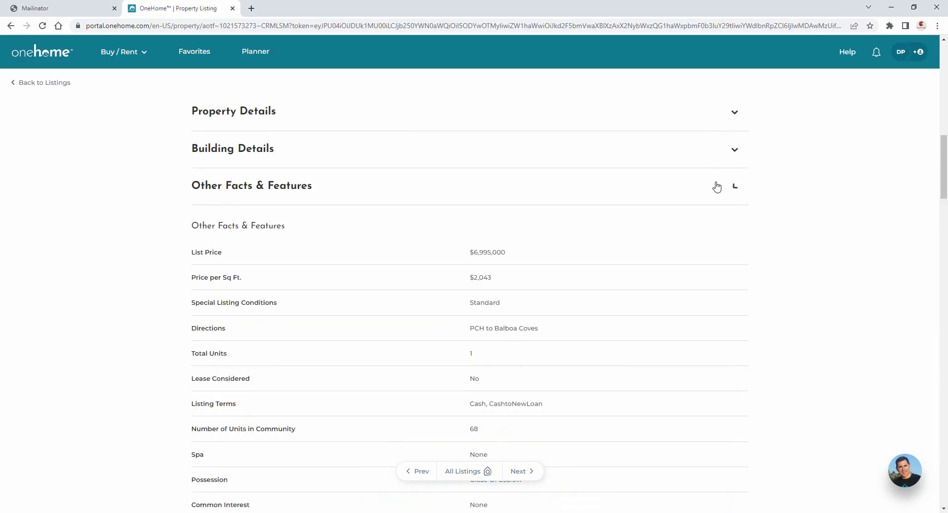
left_click(717, 186)
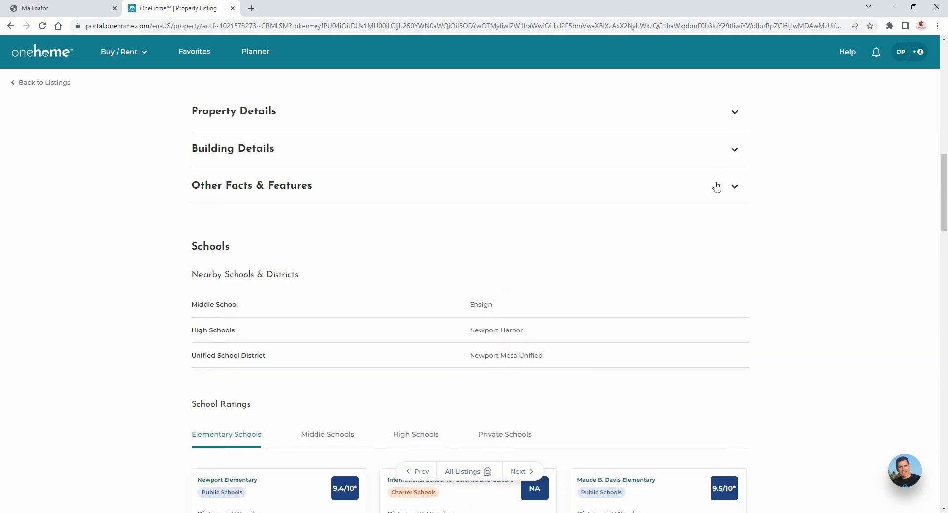
Switch the school ratings through middle, high and private schools.
left_click_drag(936, 184, 936, 237)
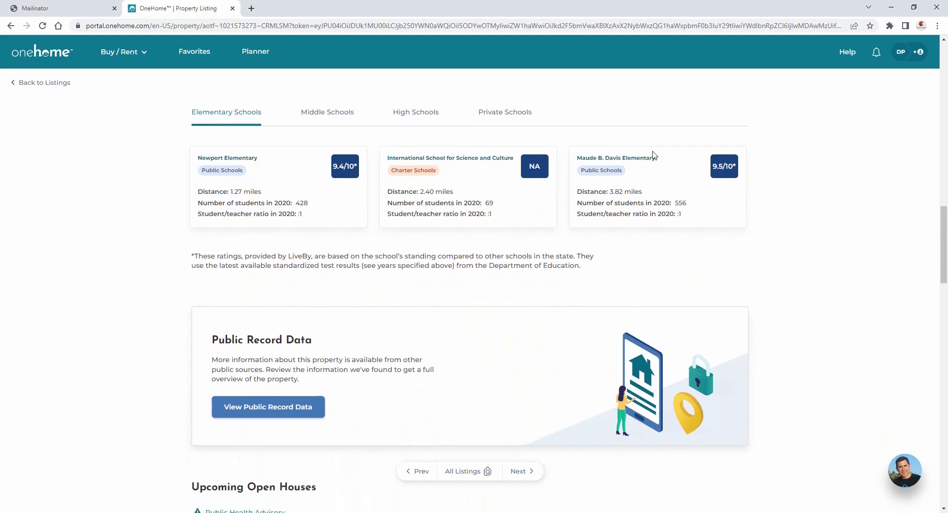
left_click(350, 114)
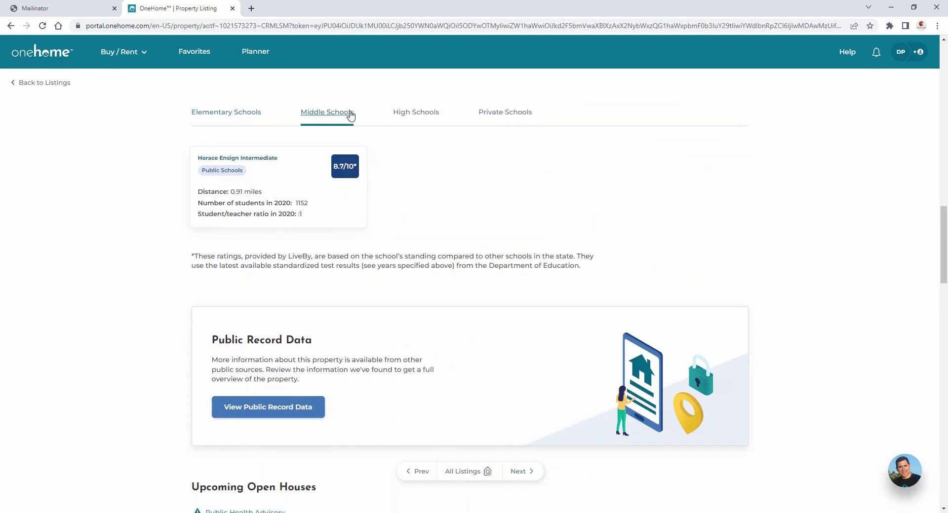
left_click(401, 114)
left_click(492, 113)
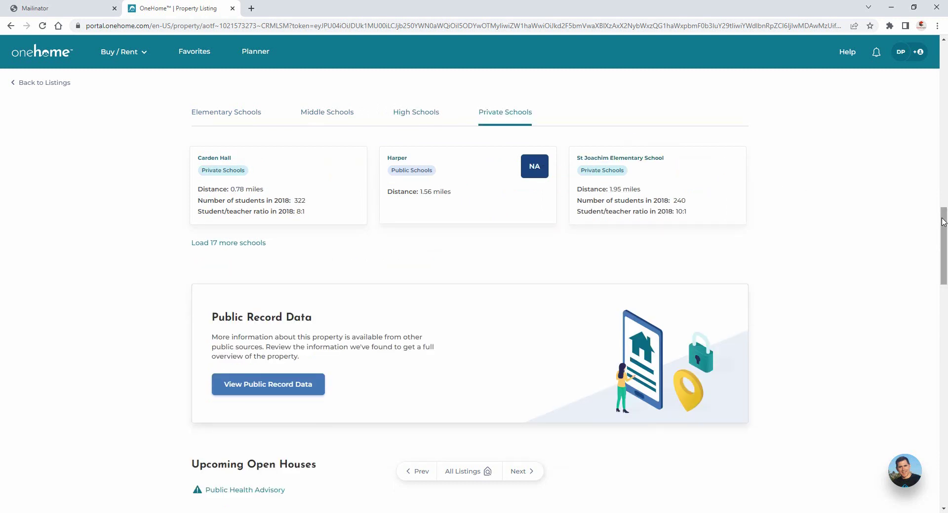
left_click_drag(944, 222, 944, 252)
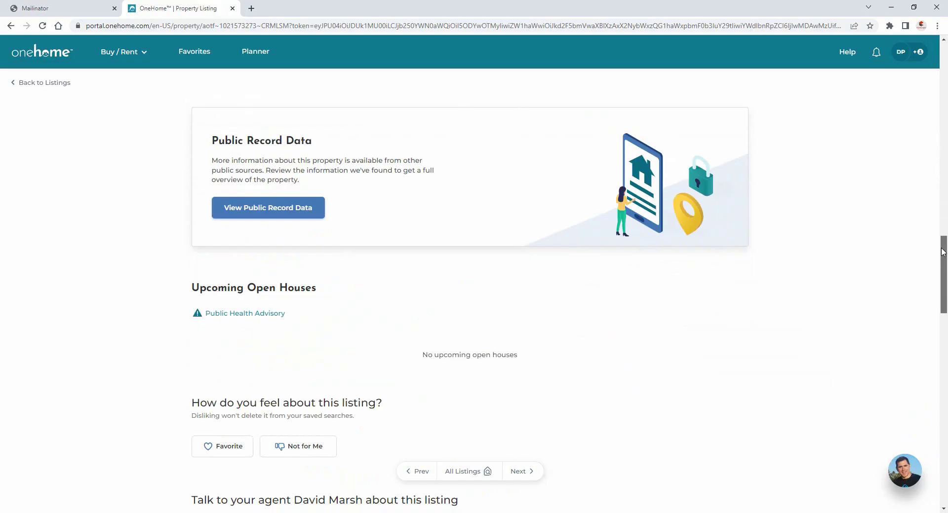
Favorite the listing, scroll past Similar Properties, and return to the search results.
left_click_drag(944, 252, 943, 279)
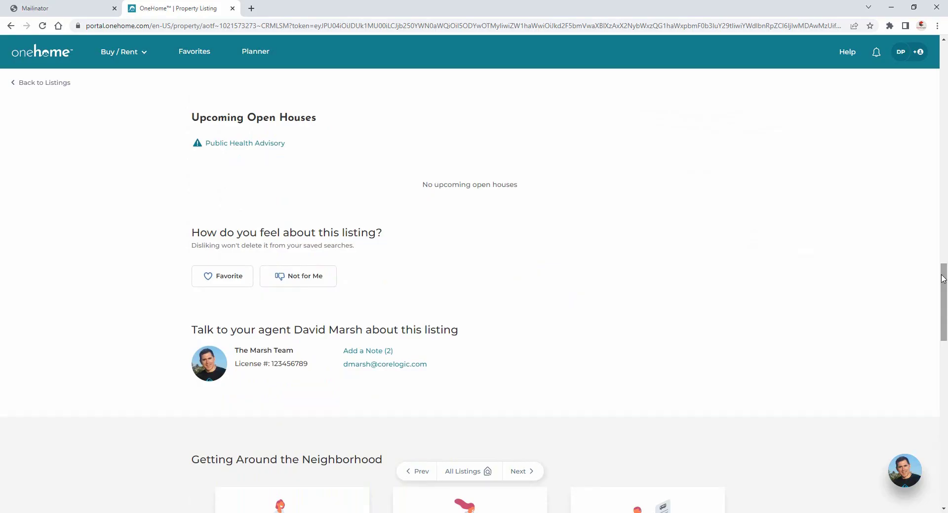
left_click(238, 275)
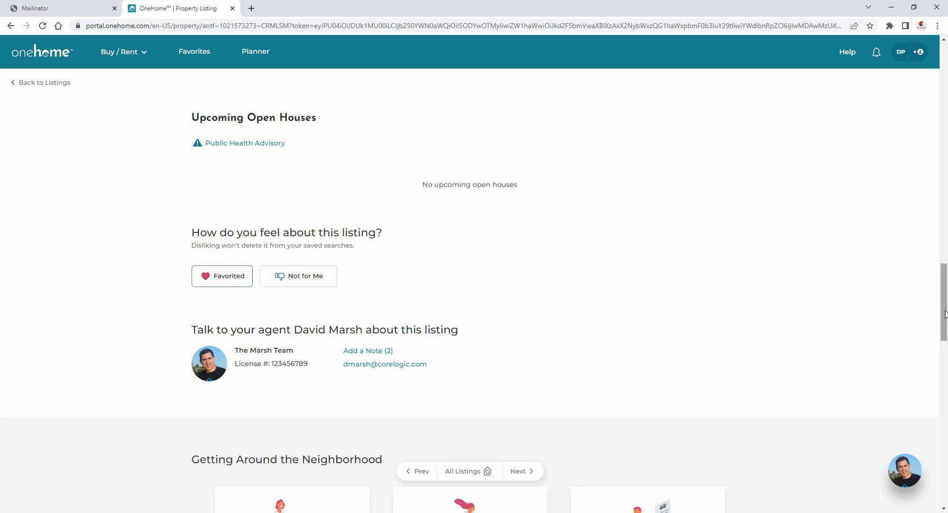
scroll(944, 315, "down", 1)
left_click_drag(944, 315, 943, 363)
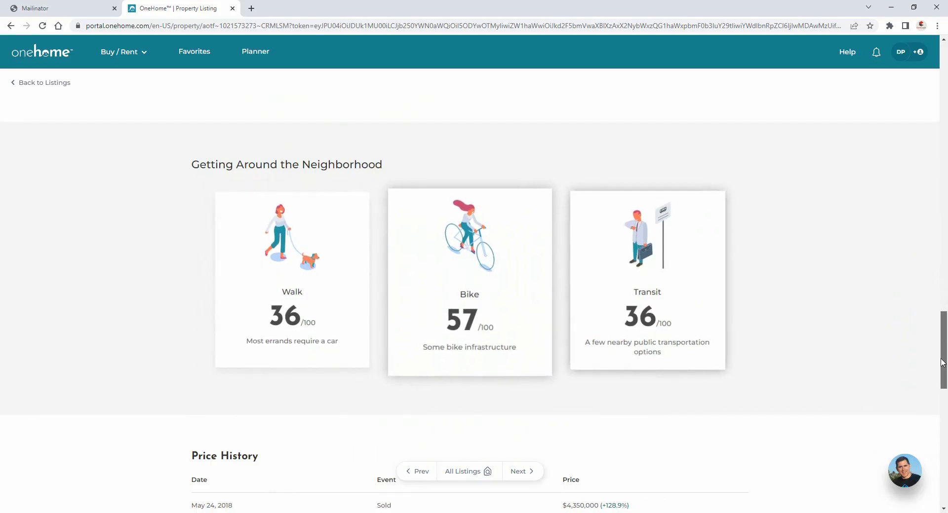
left_click_drag(943, 363, 936, 468)
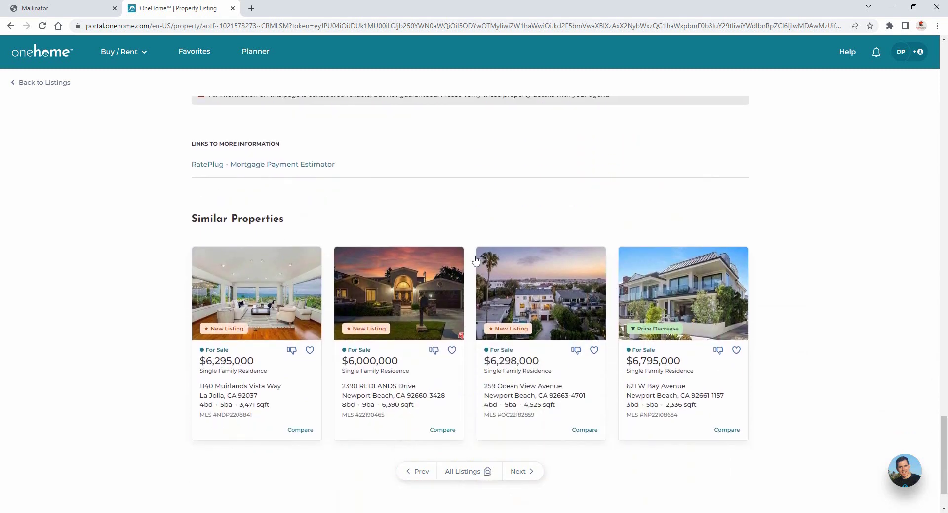
left_click(56, 86)
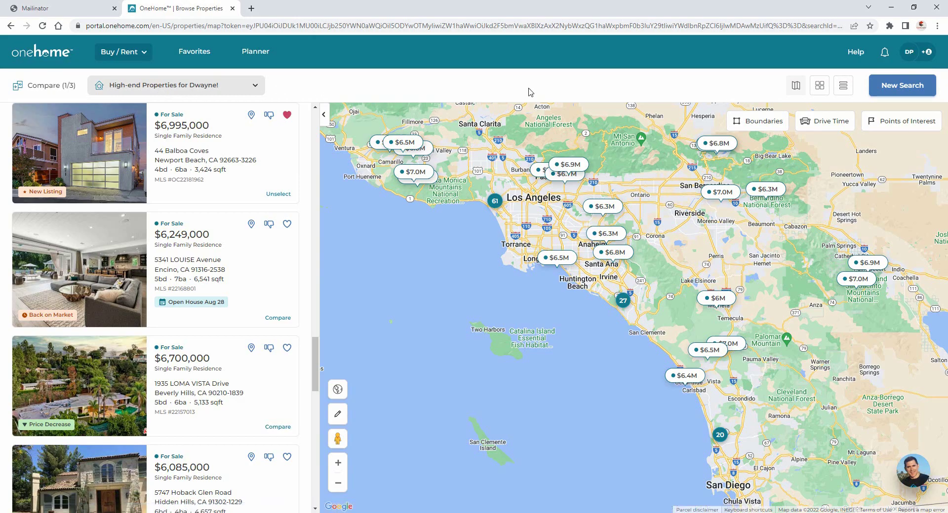
Start a new search that excludes Coming Soon listings.
left_click(877, 89)
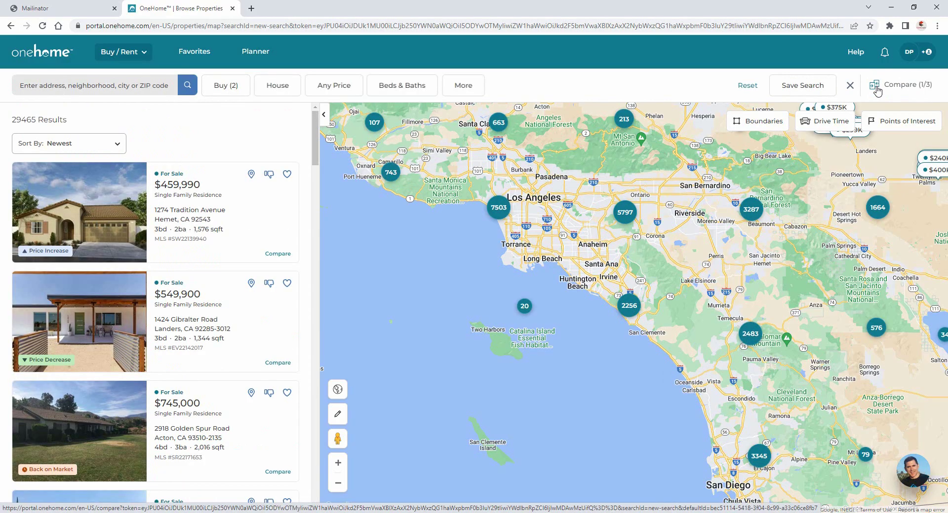
left_click(232, 86)
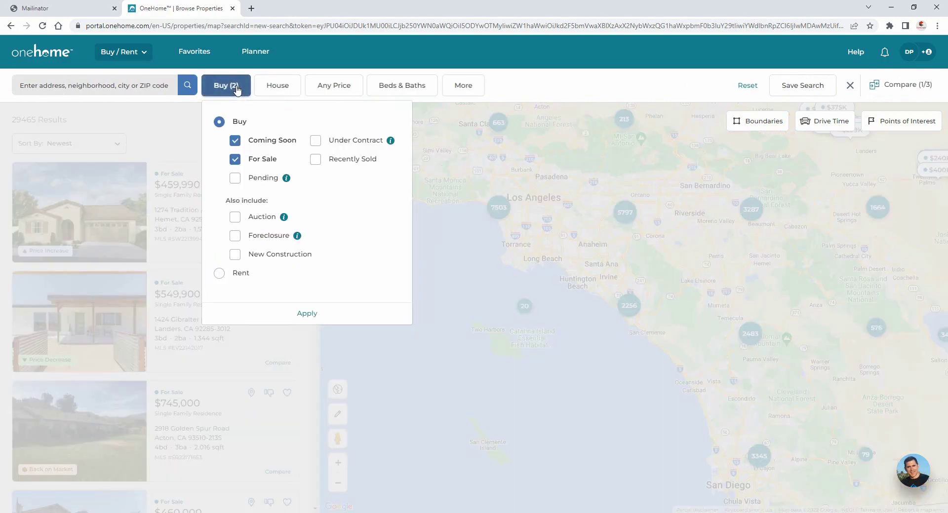
left_click(236, 142)
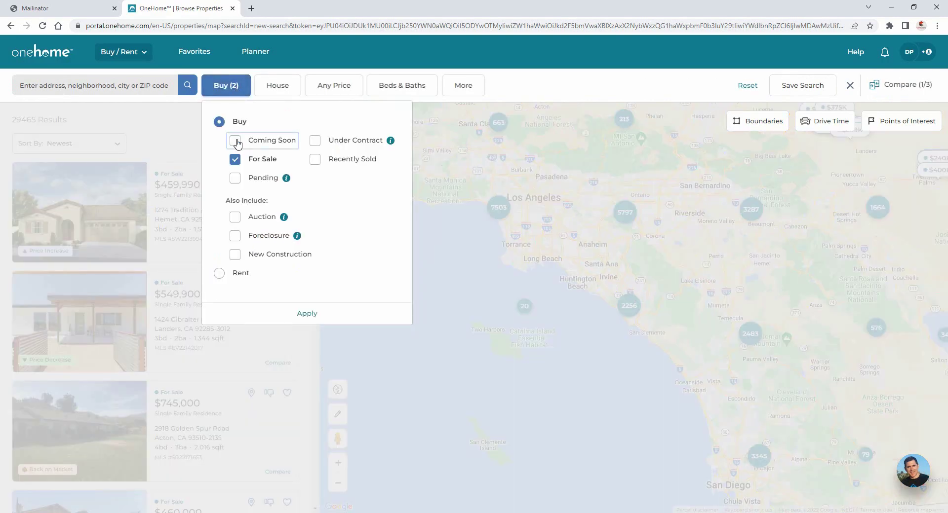
left_click(306, 314)
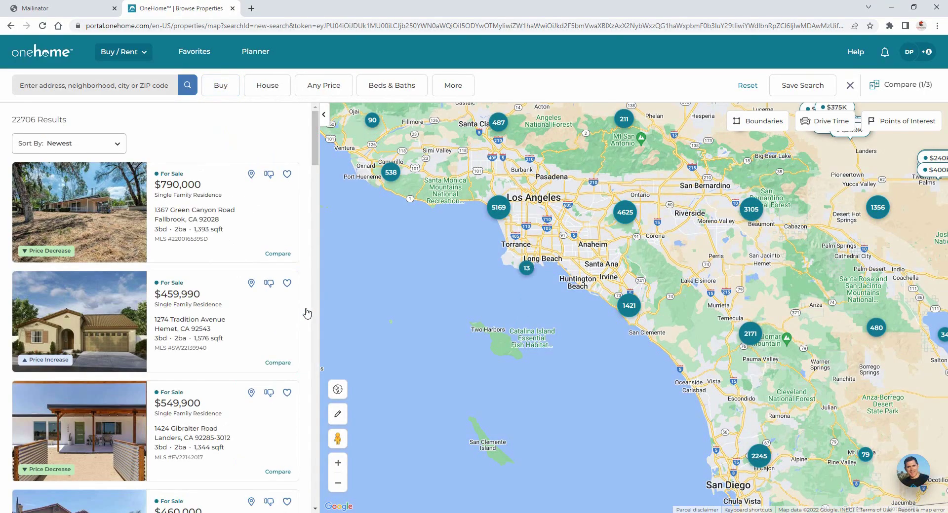
Limit the price range to $6M–$8.75M.
left_click(324, 85)
left_click(372, 141)
scroll(364, 247, "down", 5)
left_click(348, 306)
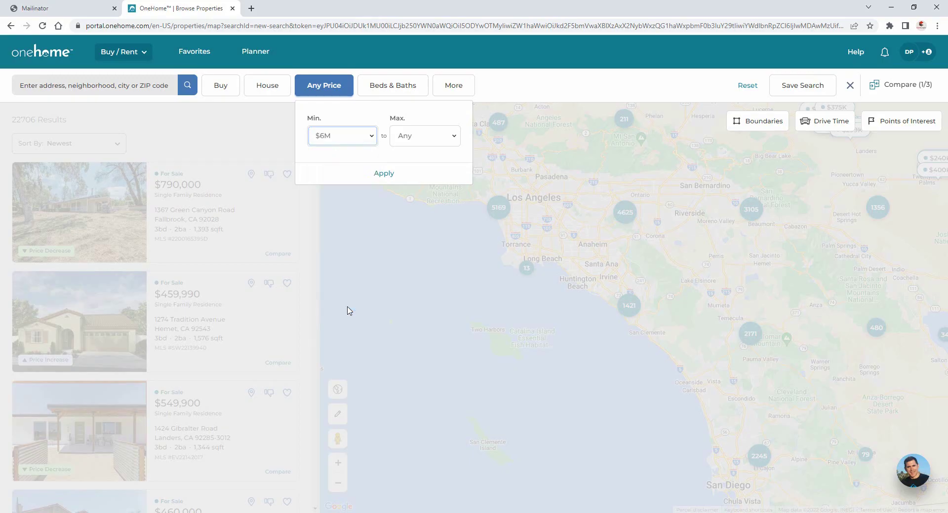
left_click(453, 137)
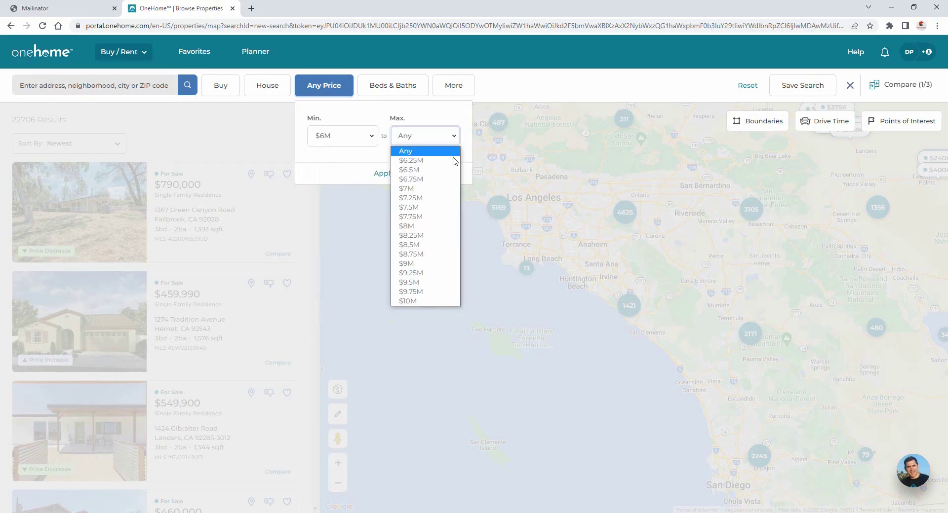
left_click(422, 254)
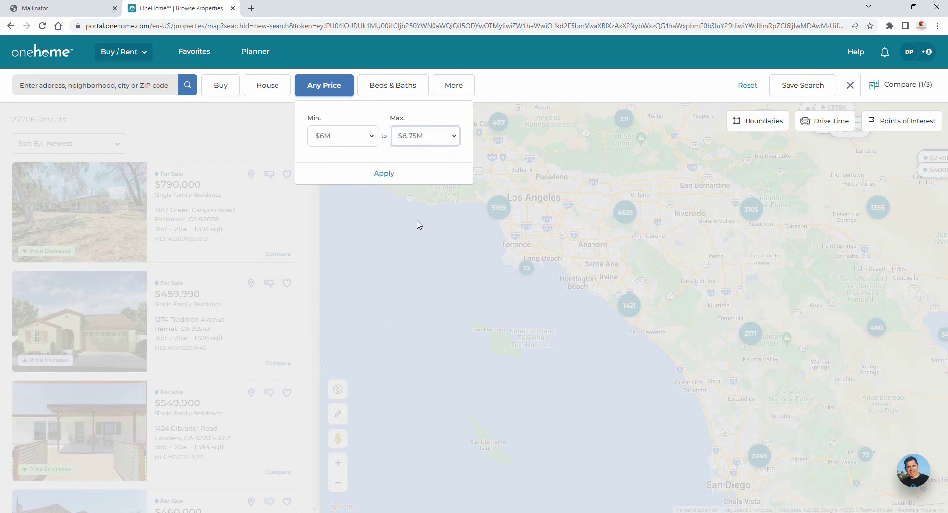
left_click(383, 174)
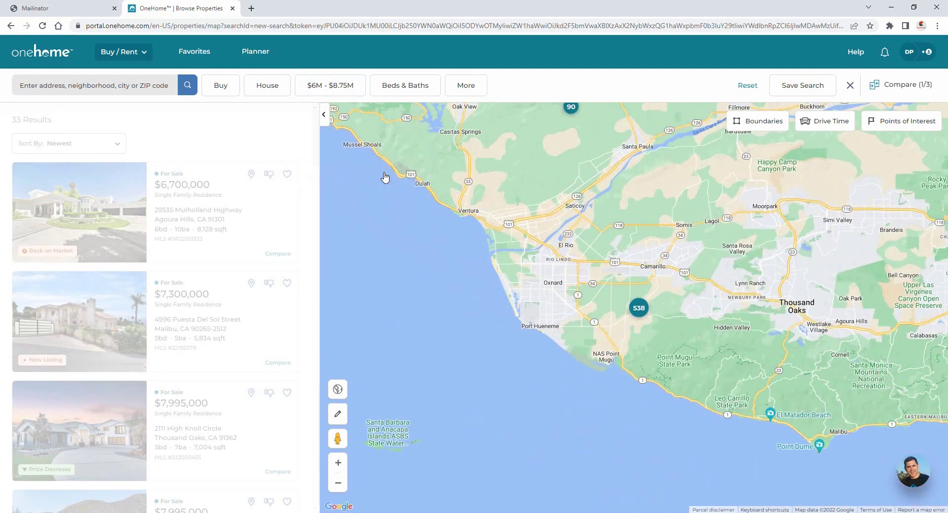
Add the keyword 'hardwood' to narrow the results to 25 listings.
left_click(471, 88)
left_click(628, 178)
type("hardwood")
left_click(687, 180)
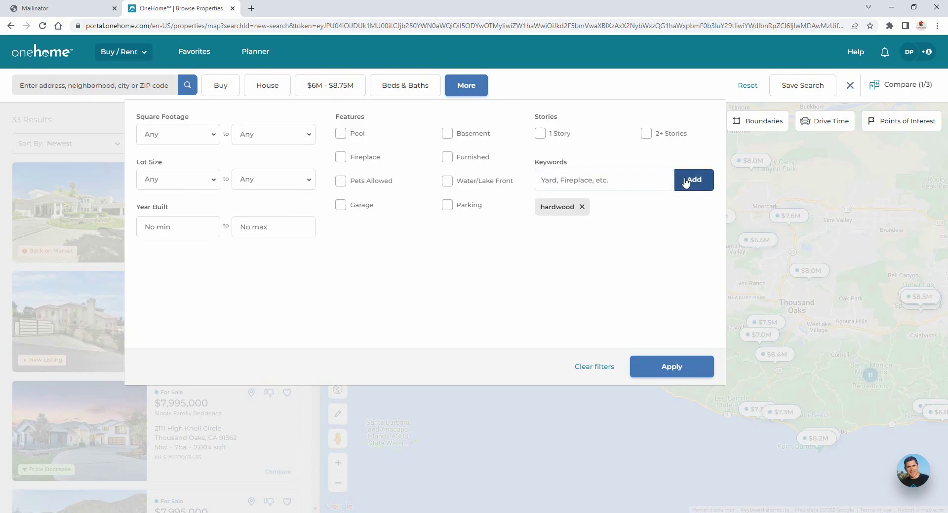
left_click(663, 368)
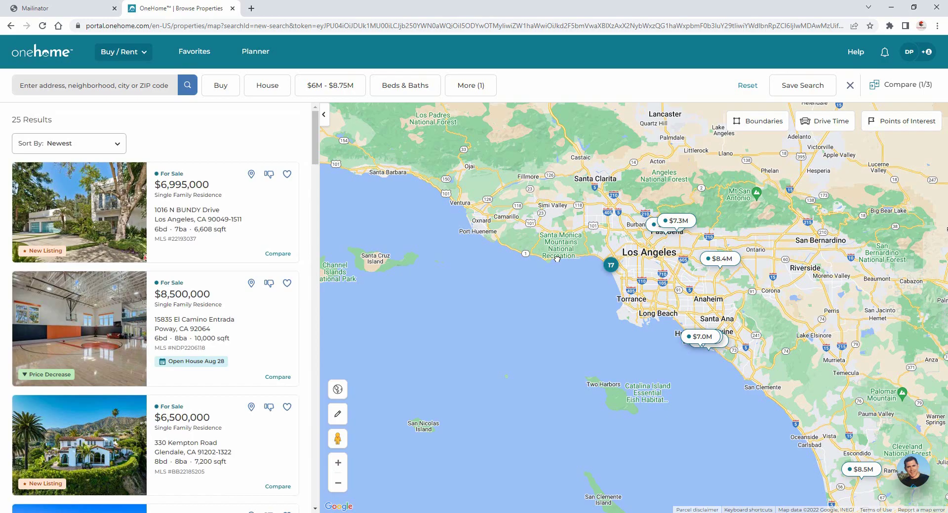
Cycle the map through Satellite, Hybrid and Terrain, then back to Road Map.
left_click(338, 390)
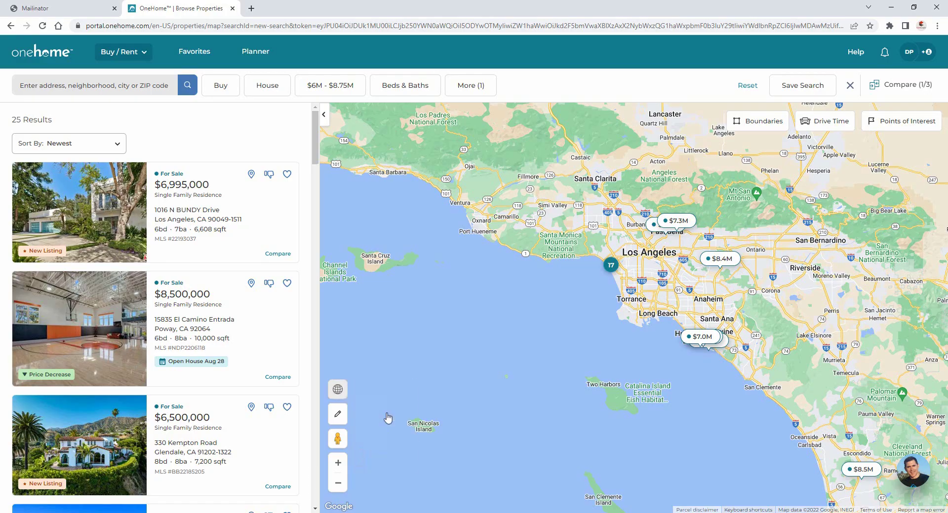
left_click(387, 417)
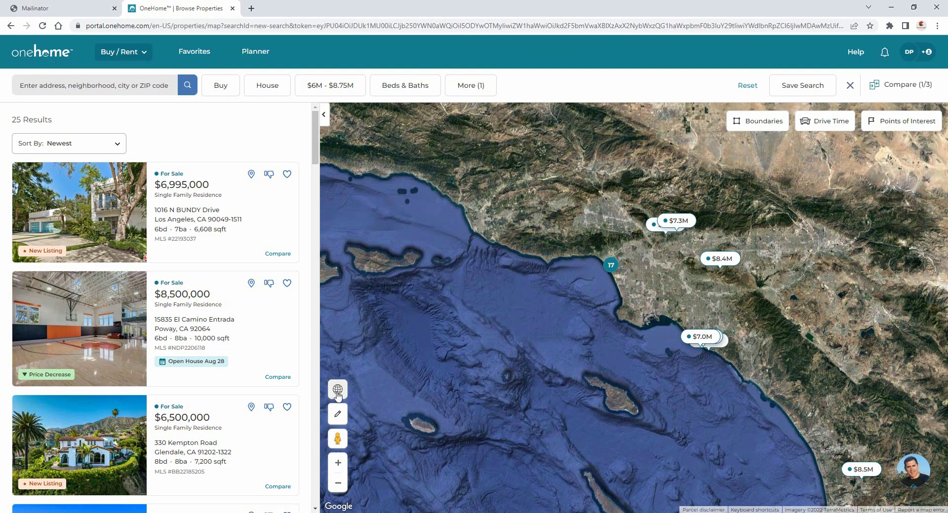
left_click(338, 390)
left_click(390, 435)
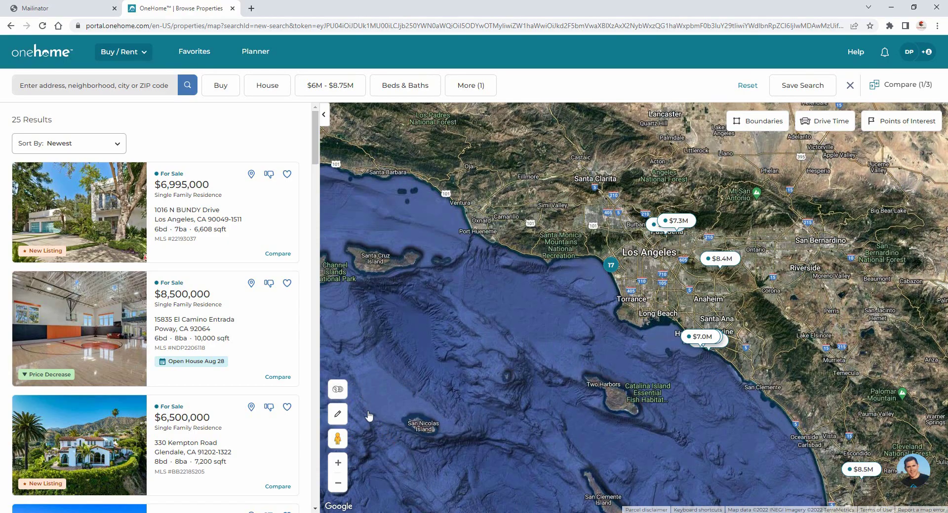
left_click(340, 390)
left_click(393, 459)
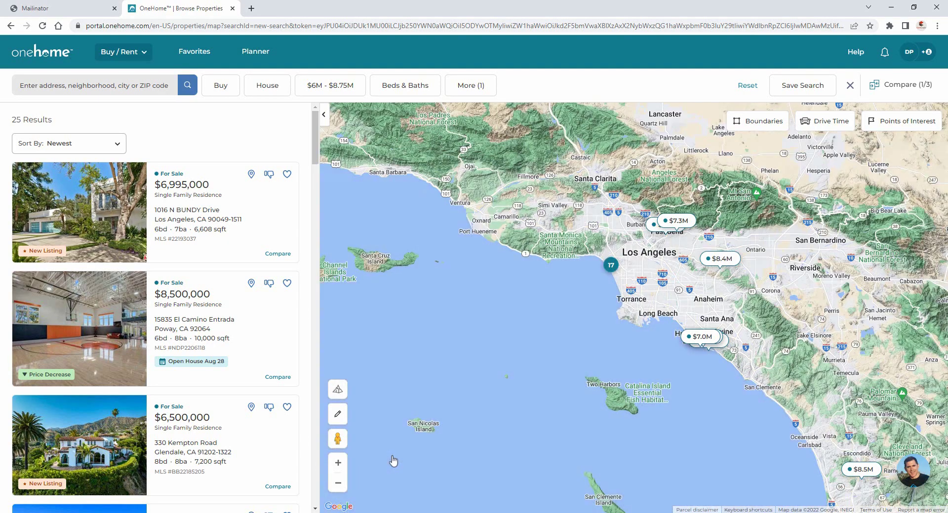
left_click(337, 389)
left_click(398, 391)
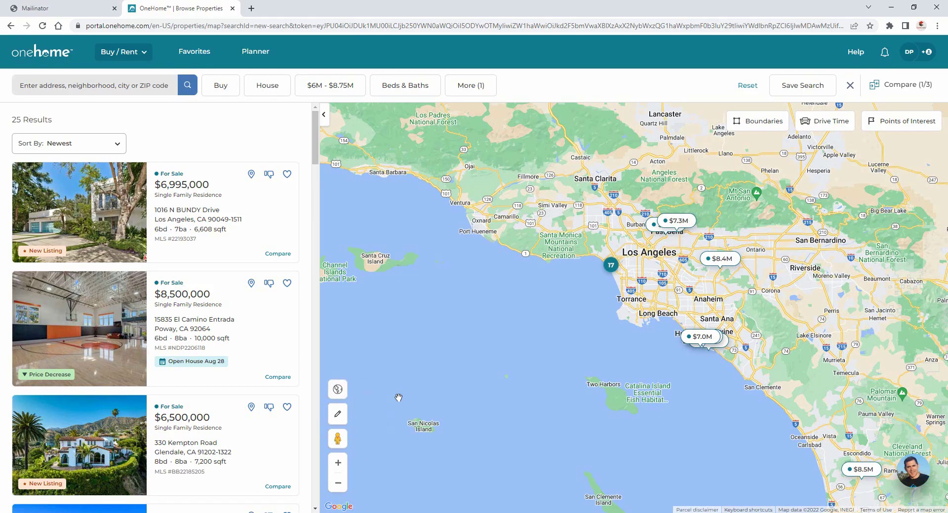
Draw a search area around coastal west Los Angeles, cutting results to 14.
left_click(342, 418)
mouse_move(569, 330)
left_mouse_down()
mouse_move(602, 298)
mouse_move(581, 157)
mouse_move(459, 173)
mouse_move(431, 230)
mouse_move(507, 345)
mouse_move(565, 328)
left_mouse_up()
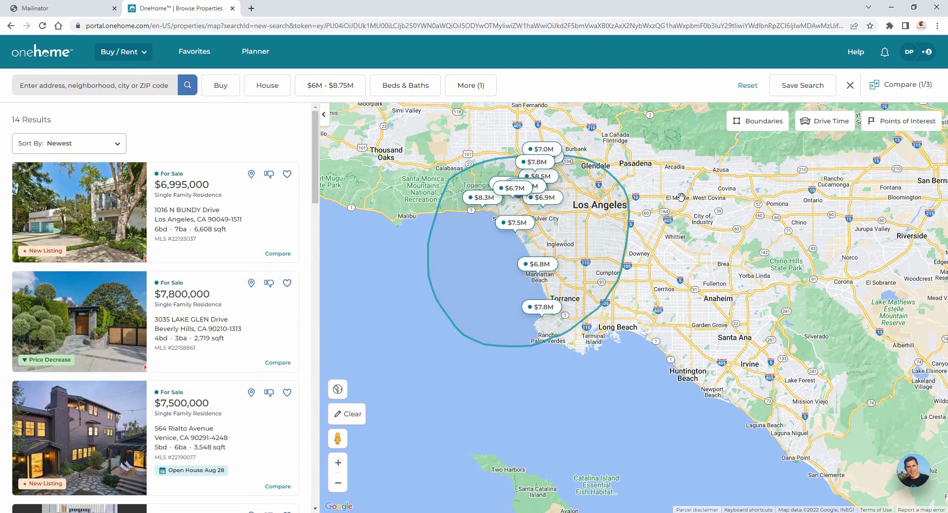
left_click(773, 130)
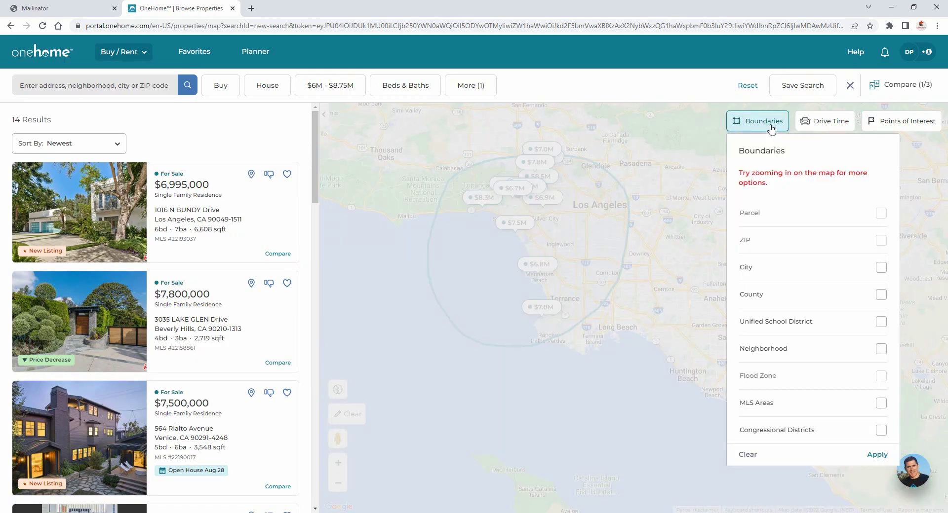
left_click(773, 131)
left_click(823, 124)
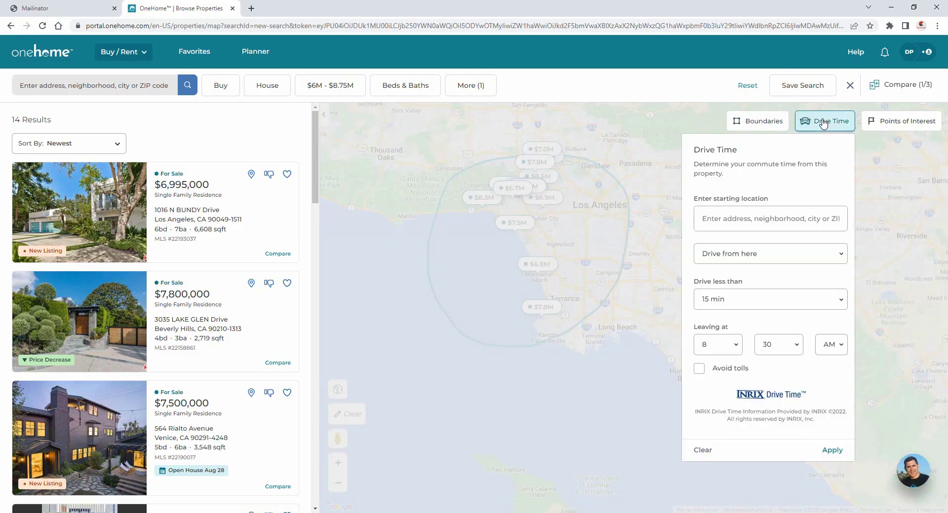
left_click(823, 124)
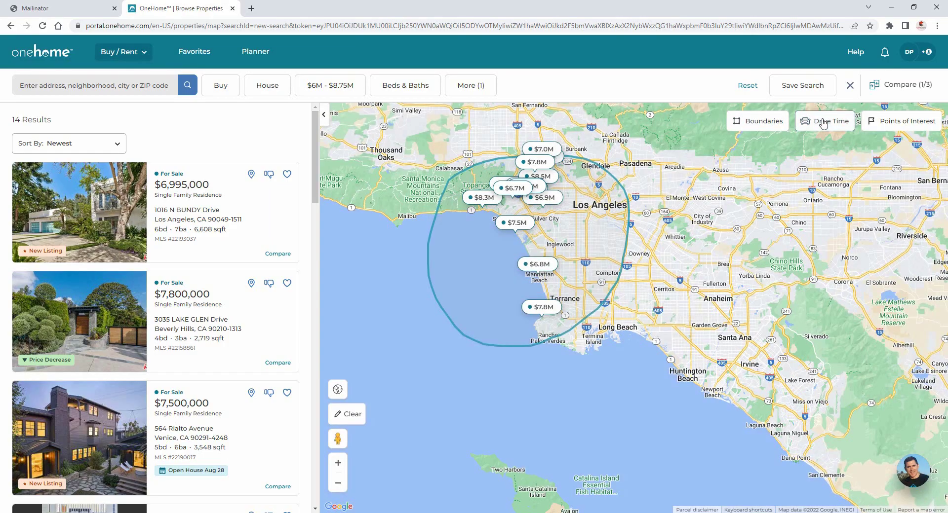
left_click(869, 121)
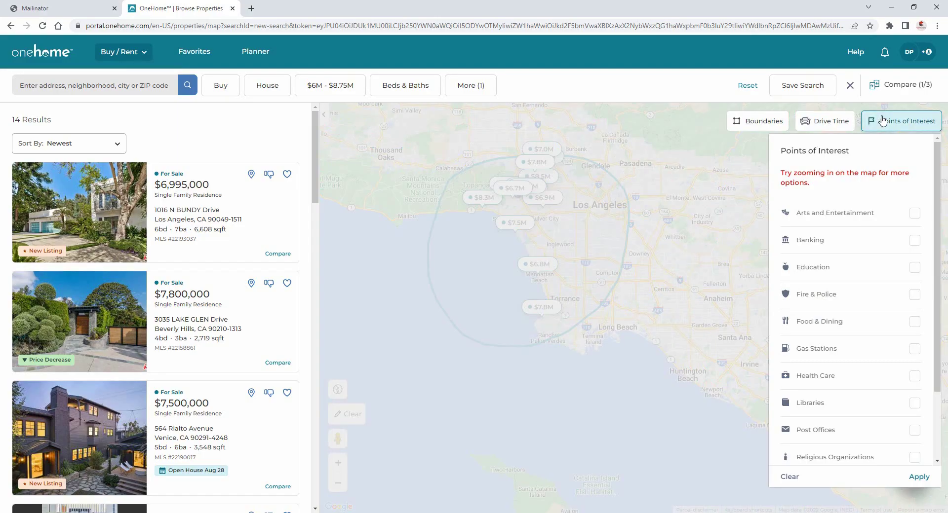
left_click(882, 121)
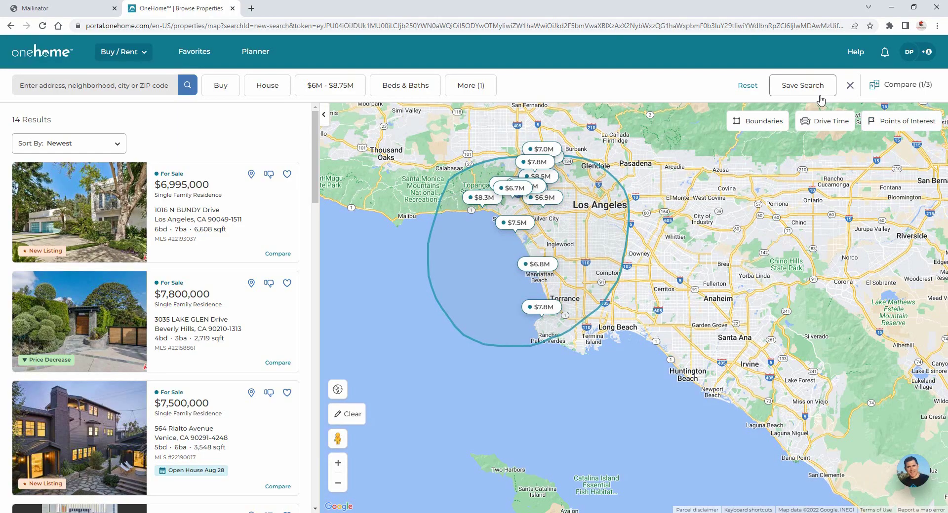
Save the 14-result drawn-area search under the name 'My Saved Search'.
left_click(807, 89)
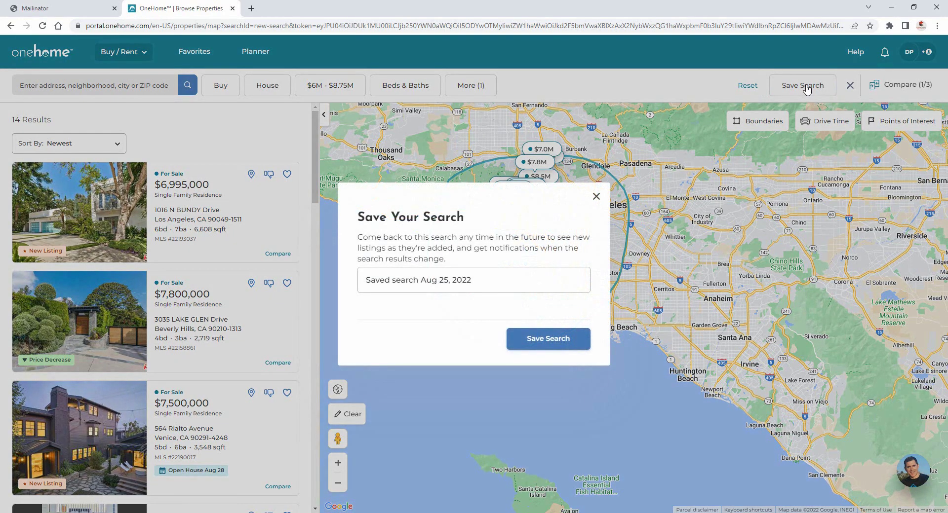
left_click_drag(550, 280, 345, 290)
type("My Saved Search")
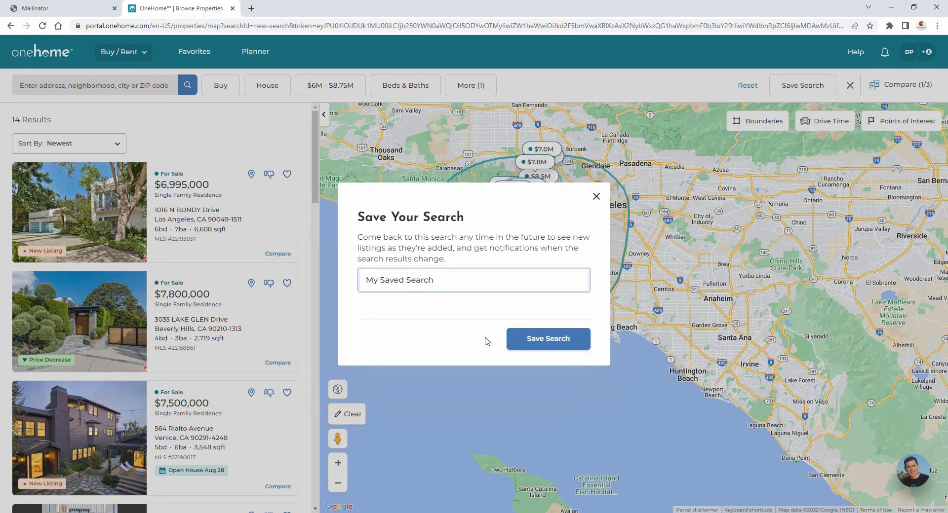
left_click(521, 341)
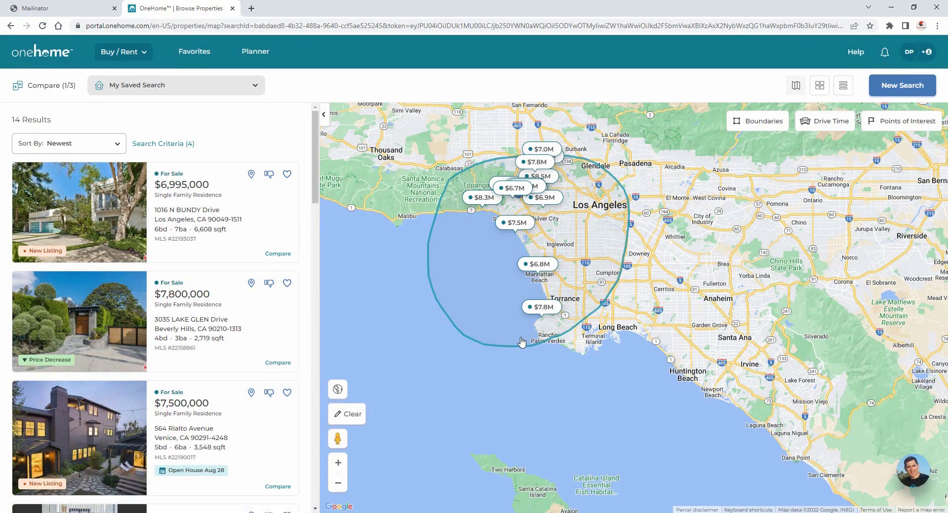
Preview the $7.8M listing's summary card, then view the results as grid and table.
left_click(534, 307)
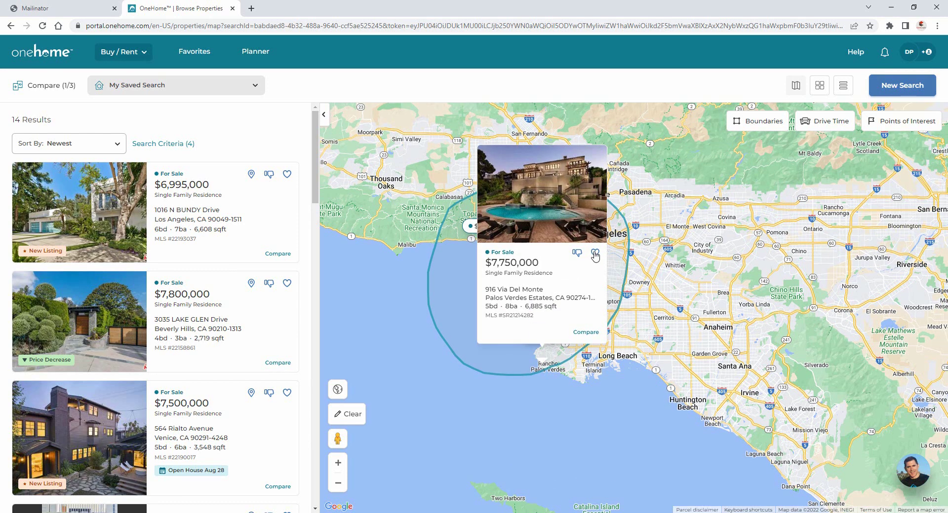
left_click(818, 87)
left_click(834, 86)
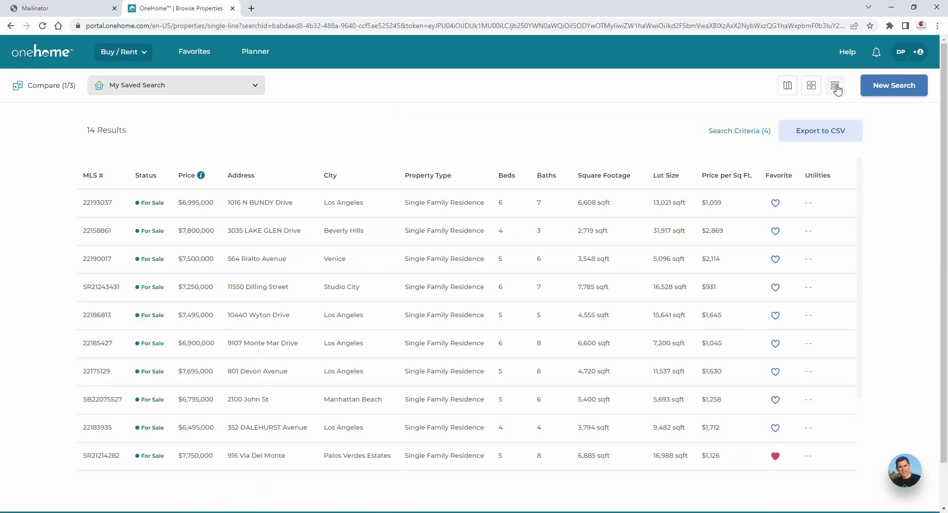
Return to map view and load the agent's high-end properties saved search with 130 results.
left_click(788, 86)
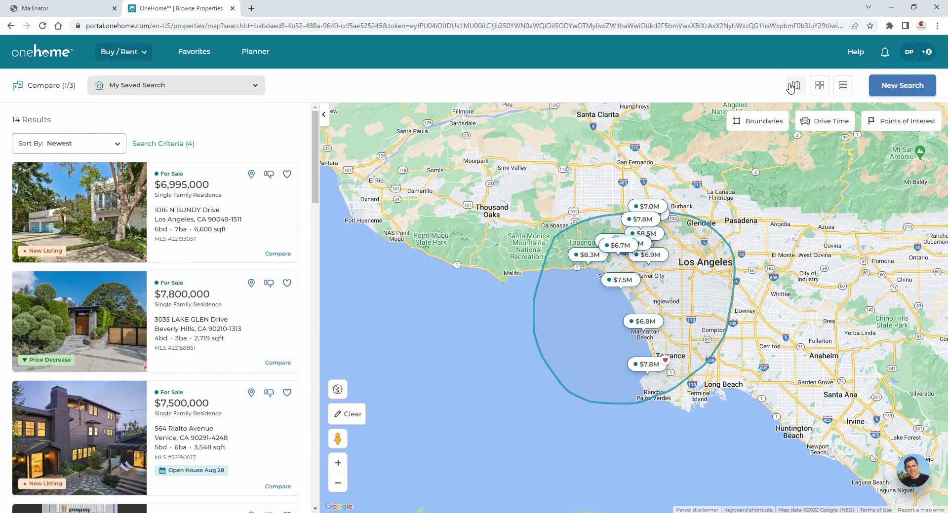
left_click(253, 88)
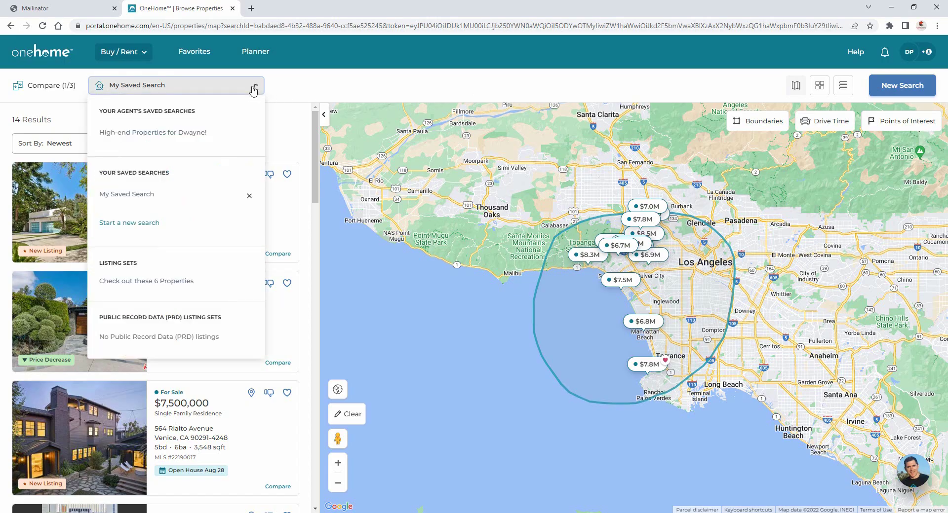
left_click(218, 141)
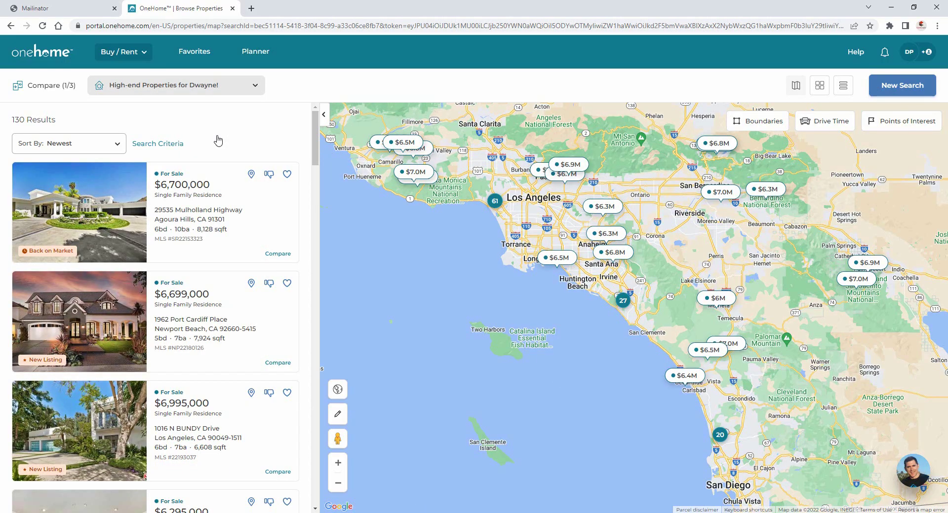
Start the Planner and mark the Get to Know the Process task complete.
left_click(250, 53)
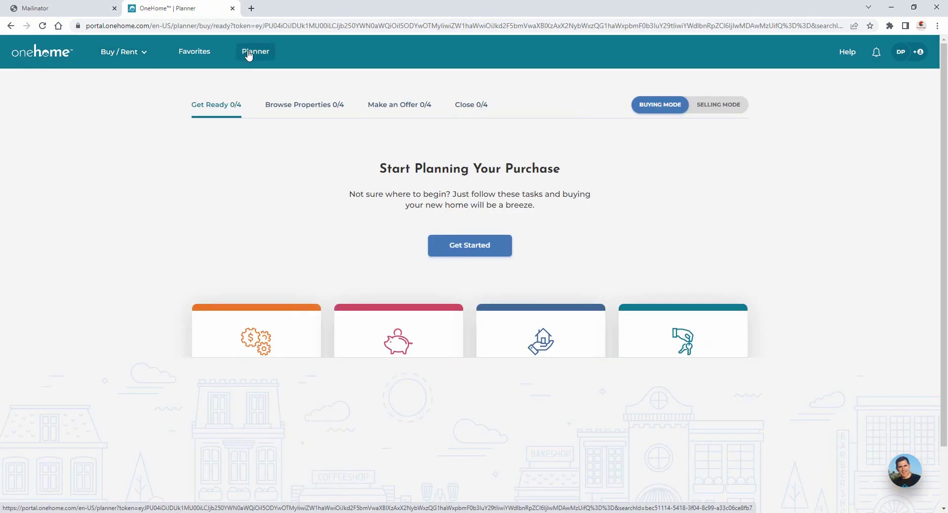
left_click(462, 246)
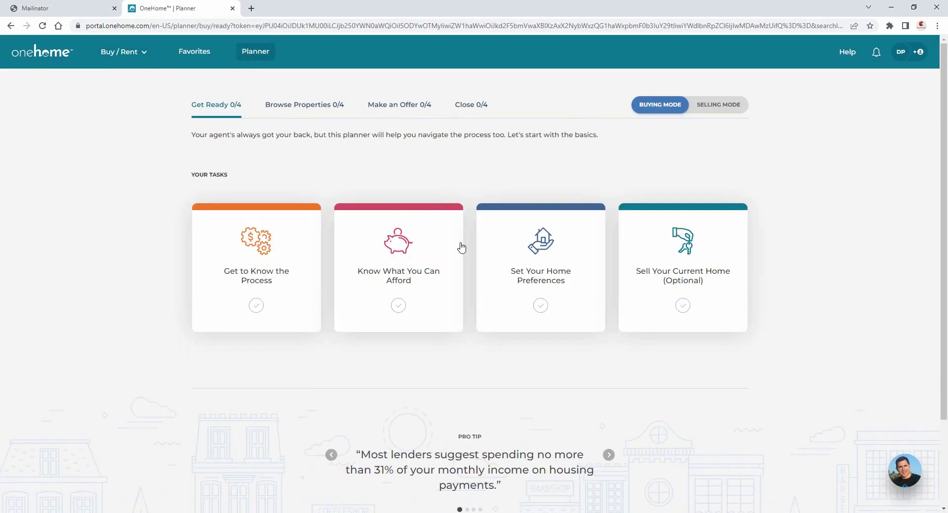
left_click(275, 265)
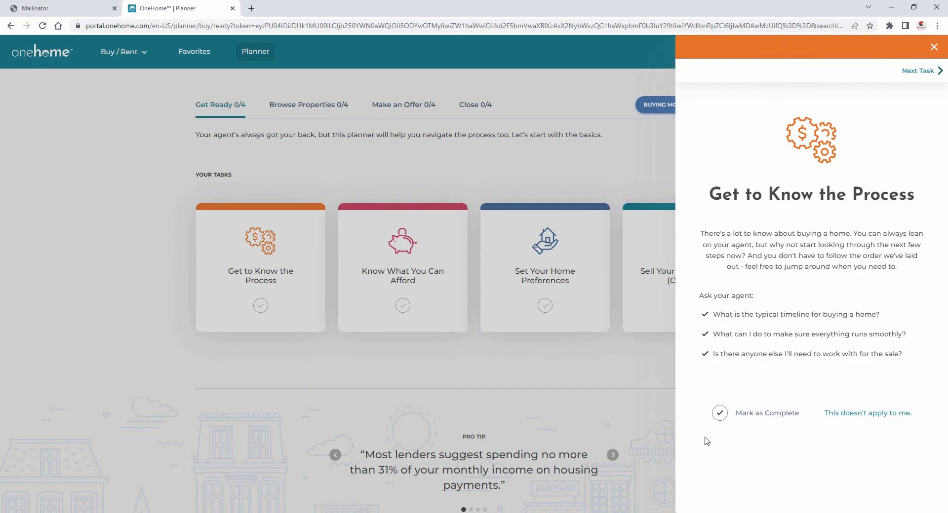
left_click(738, 417)
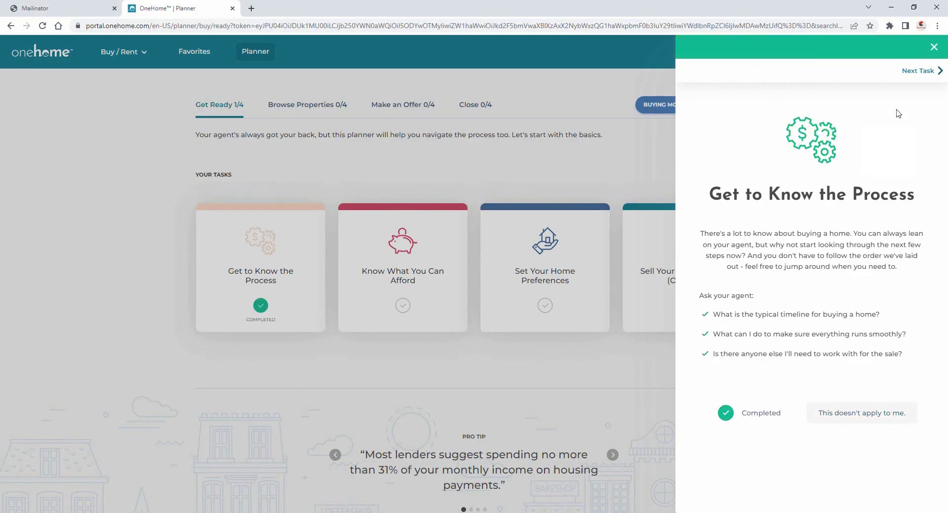
left_click(926, 51)
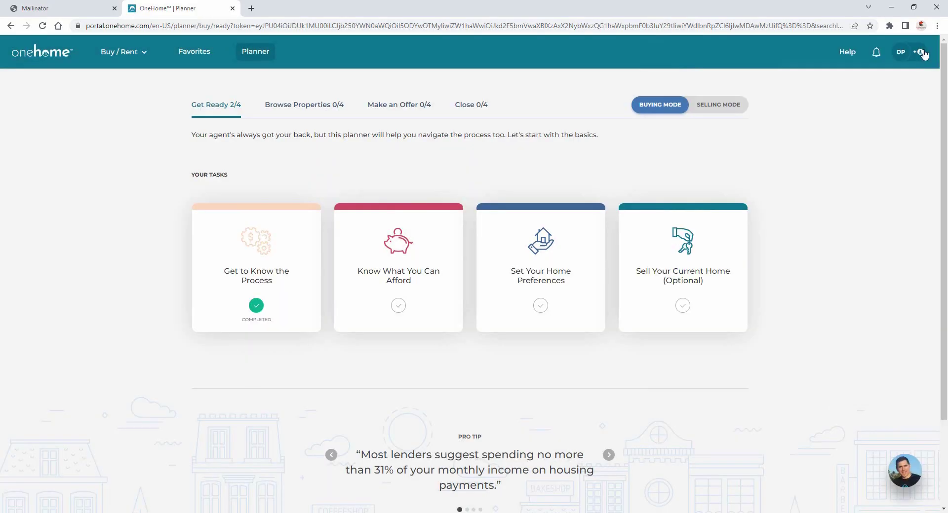
Switch the planner to Selling Mode and view the Sell Property and Close tasks.
left_click(733, 106)
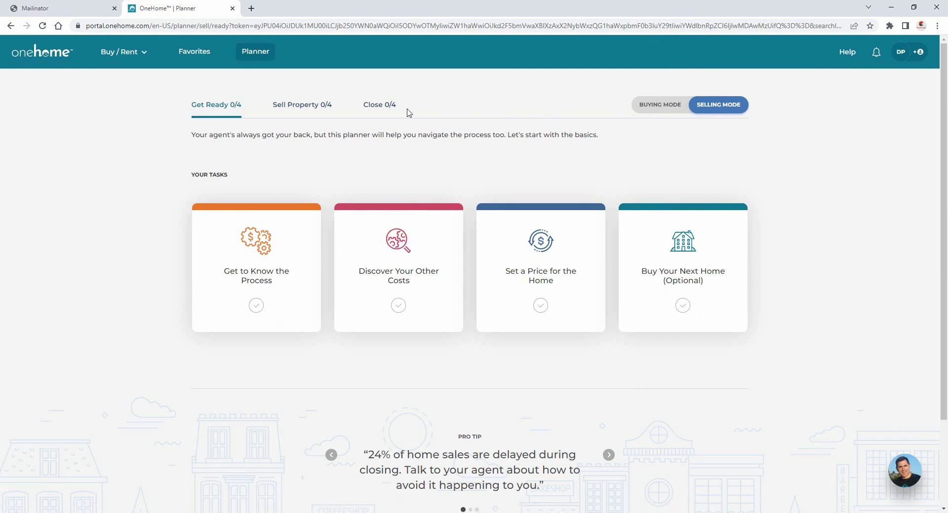
left_click(312, 112)
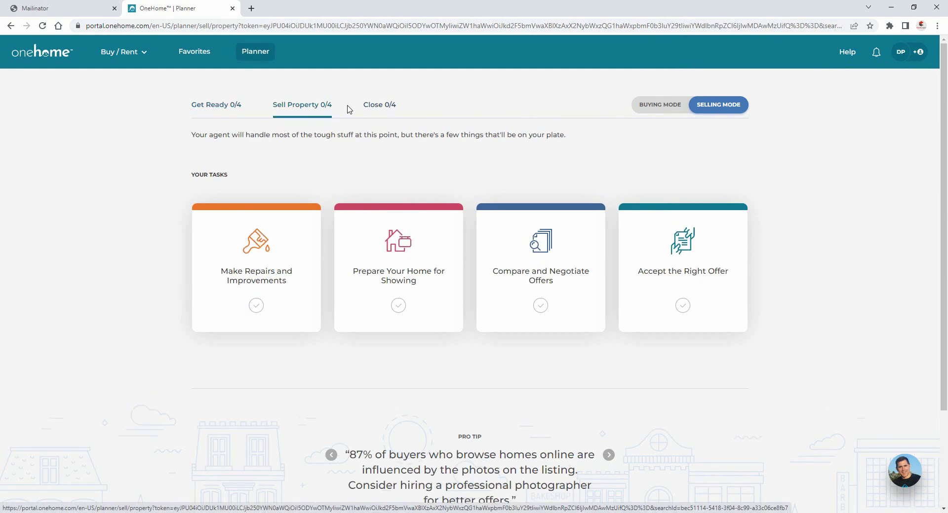
left_click(376, 109)
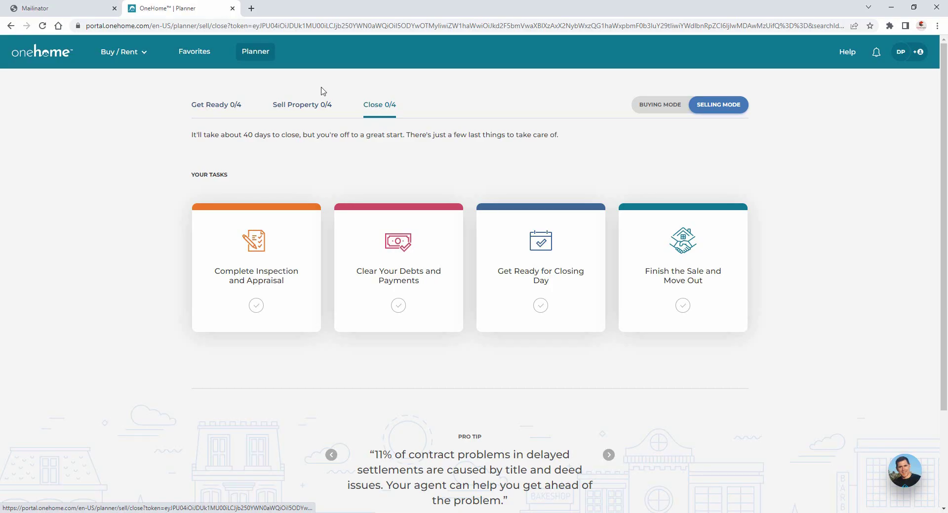
View the two favorited homes ($7,750,000 and $6,995,000) and open the account menu.
left_click(197, 55)
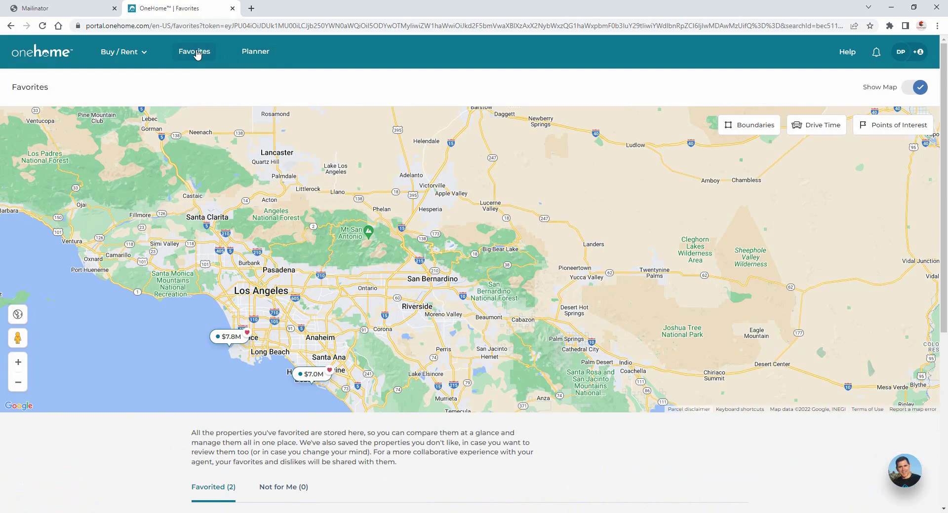
scroll(220, 424, "down", 2)
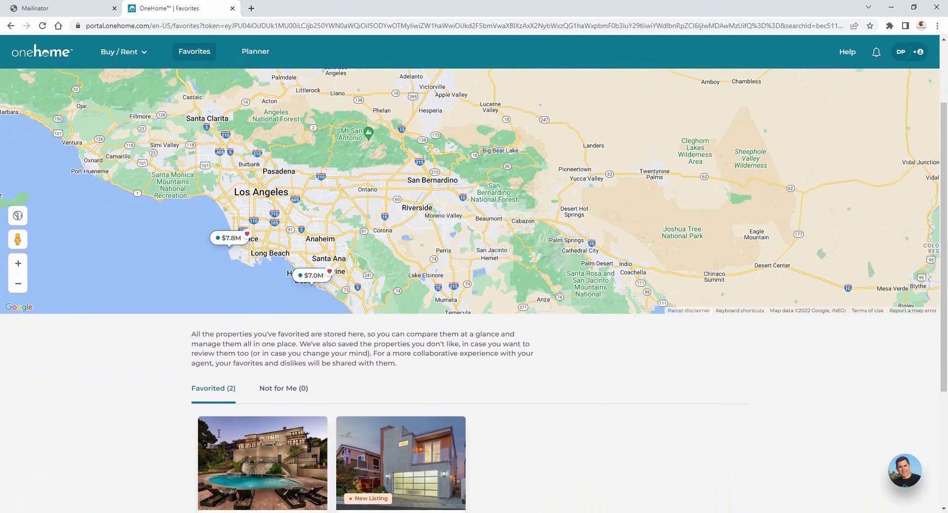
scroll(218, 434, "down", 3)
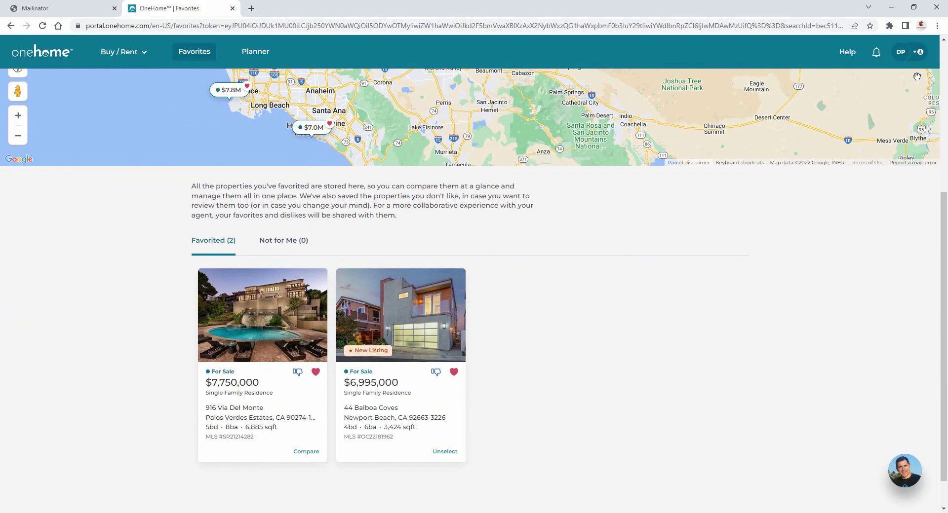
left_click(921, 60)
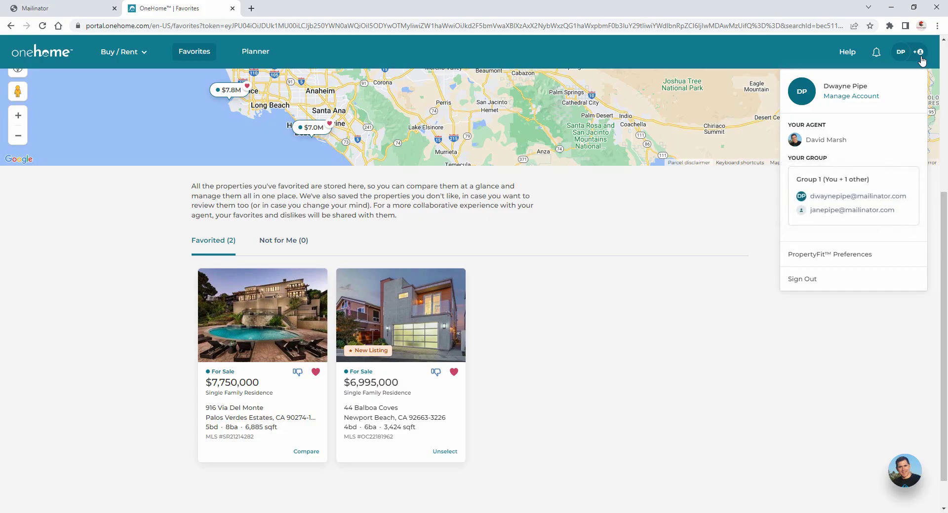
Open the account profile and cancel an edit of Personal Information.
left_click(867, 97)
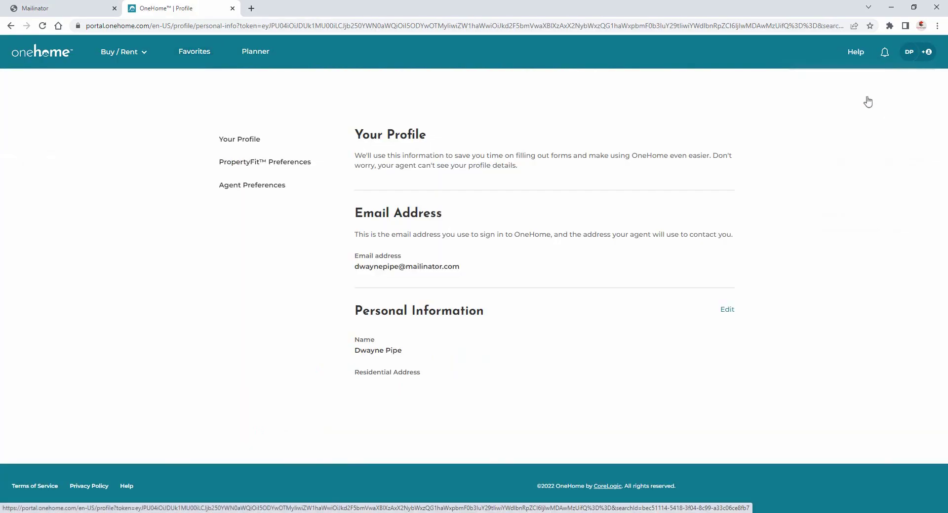
left_click(727, 310)
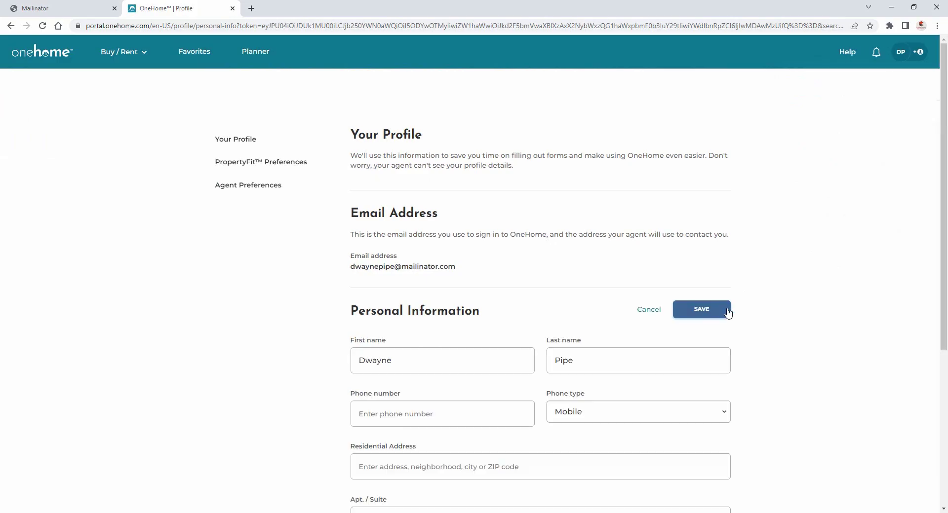
left_click(652, 314)
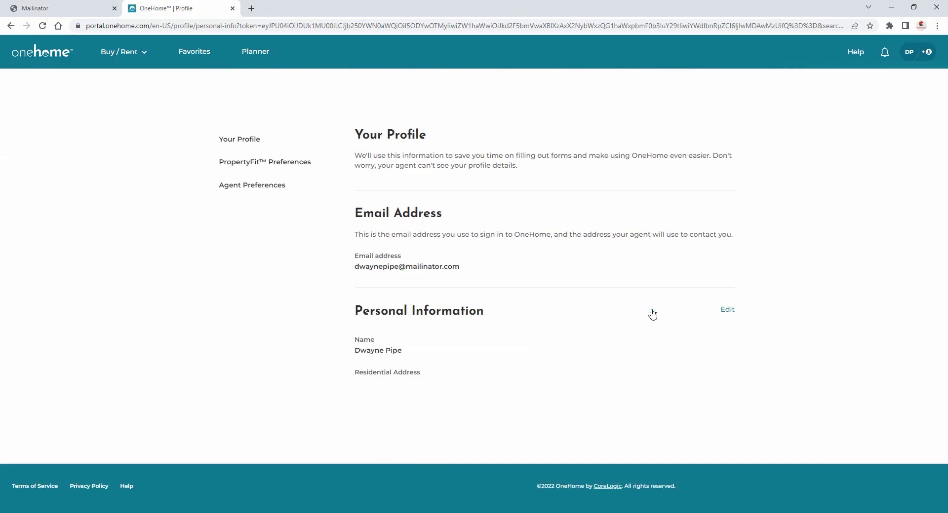
In Agent Preferences, switch the assigned agent to the other available agent.
left_click(272, 186)
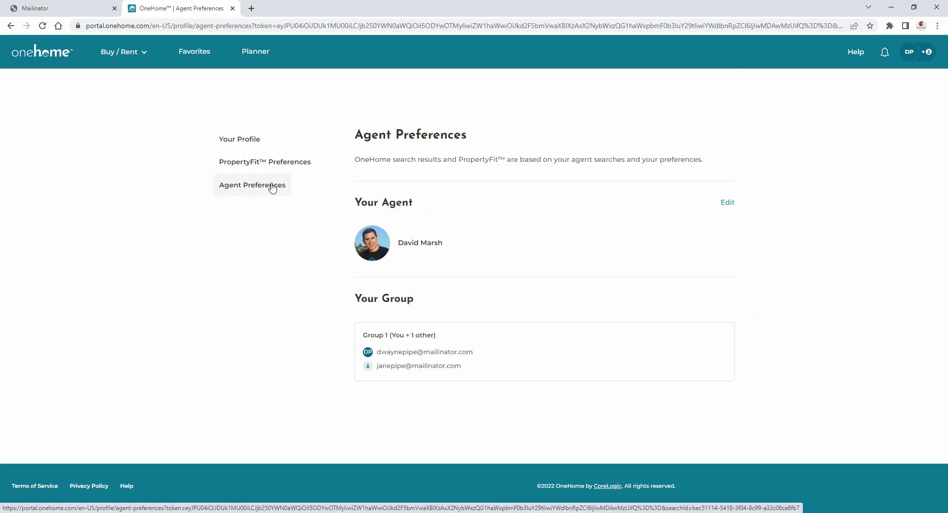
left_click(719, 204)
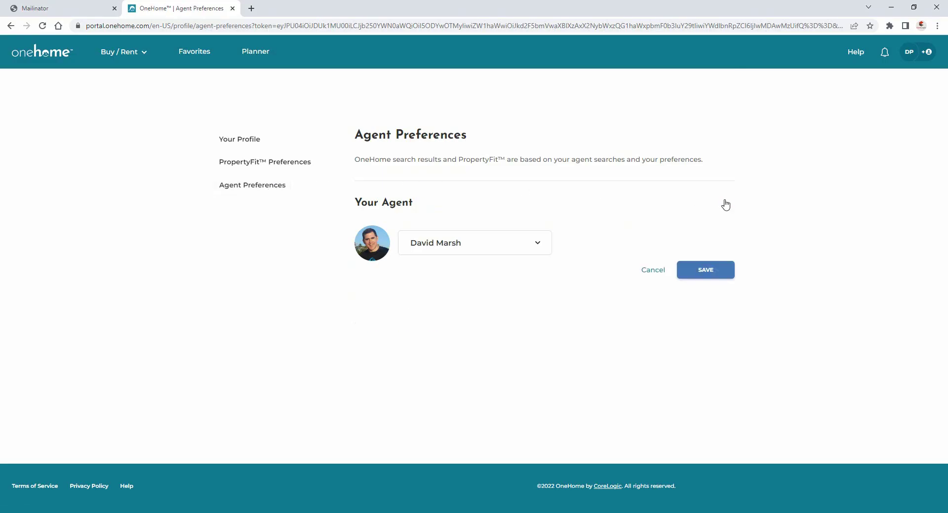
left_click(538, 249)
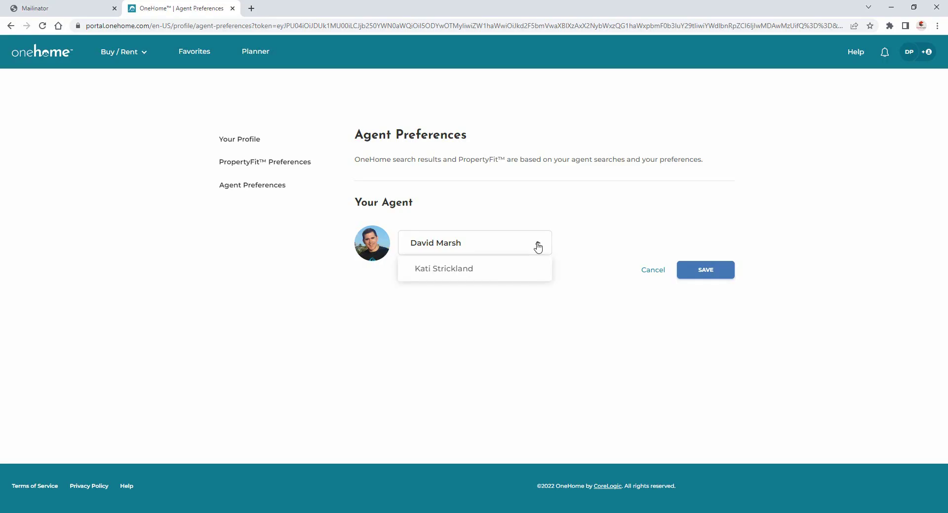
left_click(487, 274)
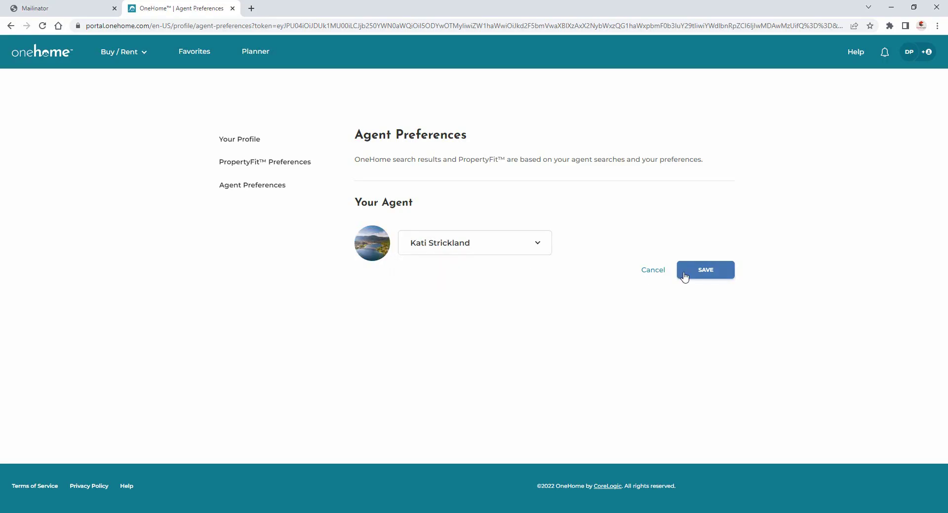
left_click(705, 273)
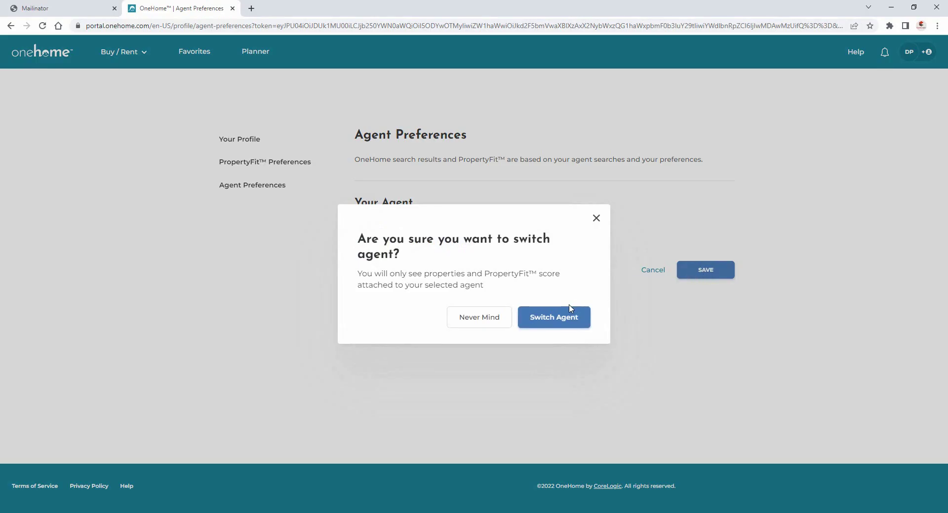
left_click(562, 319)
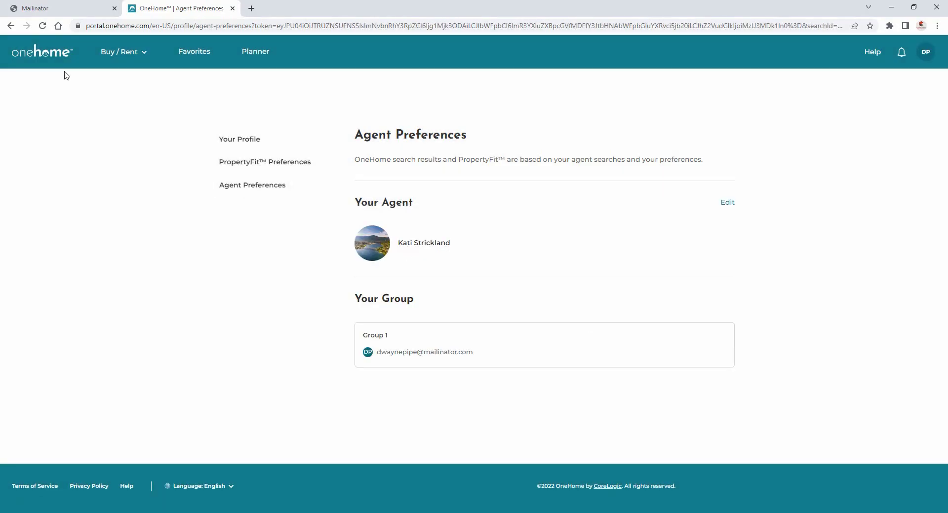
Go from the home map through Manage Account to Agent Preferences.
left_click(51, 56)
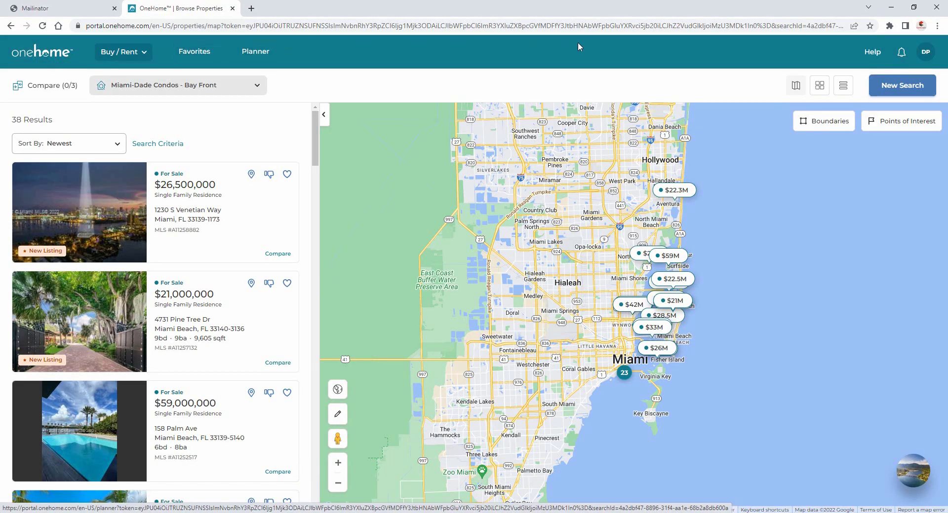
left_click(925, 53)
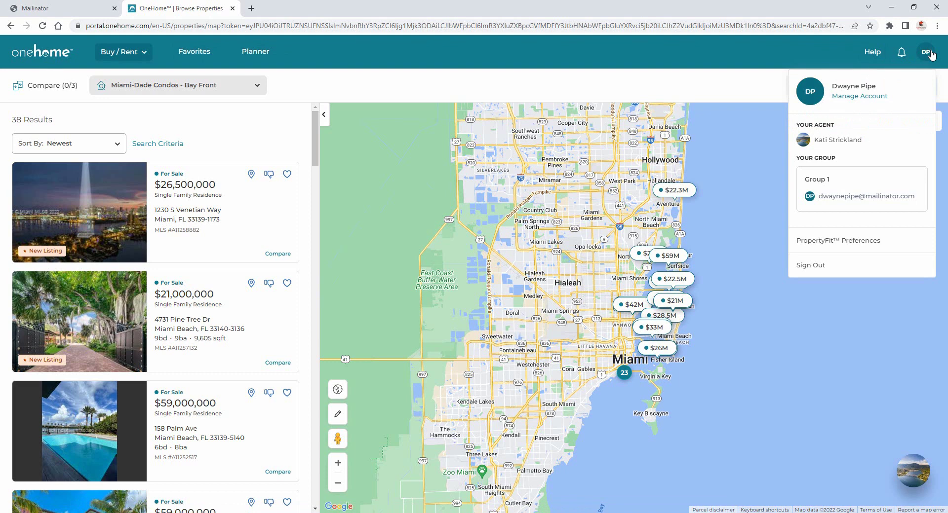
left_click(873, 97)
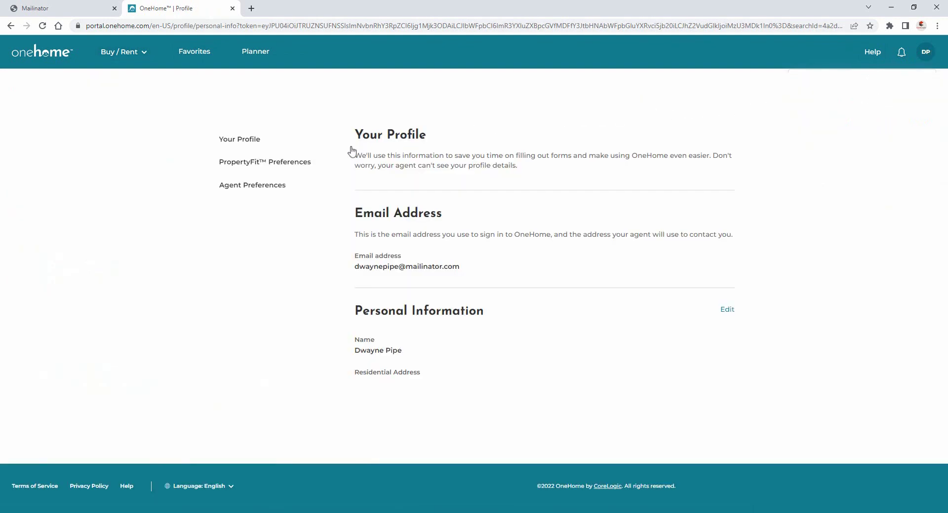
left_click(273, 186)
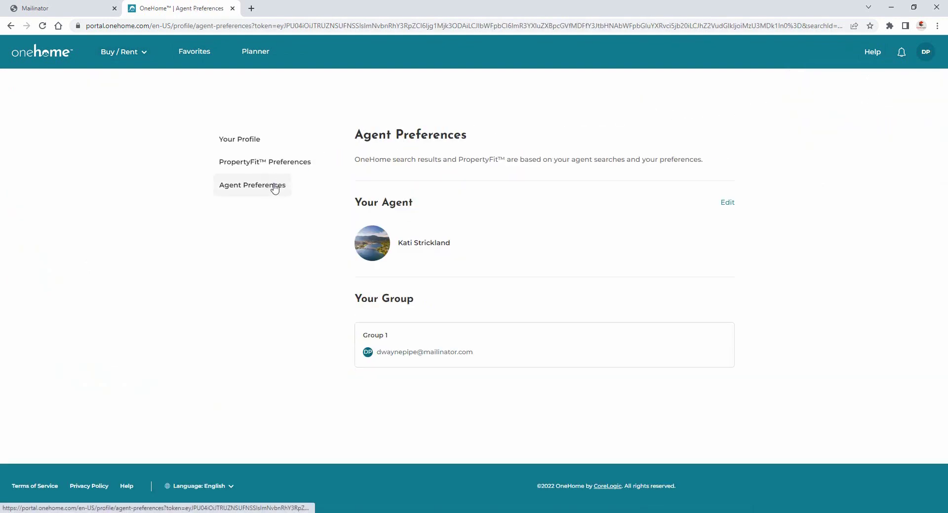
Reassign the original agent, then open the PropertyFit™ Preferences section.
left_click(727, 204)
left_click(483, 244)
left_click(466, 271)
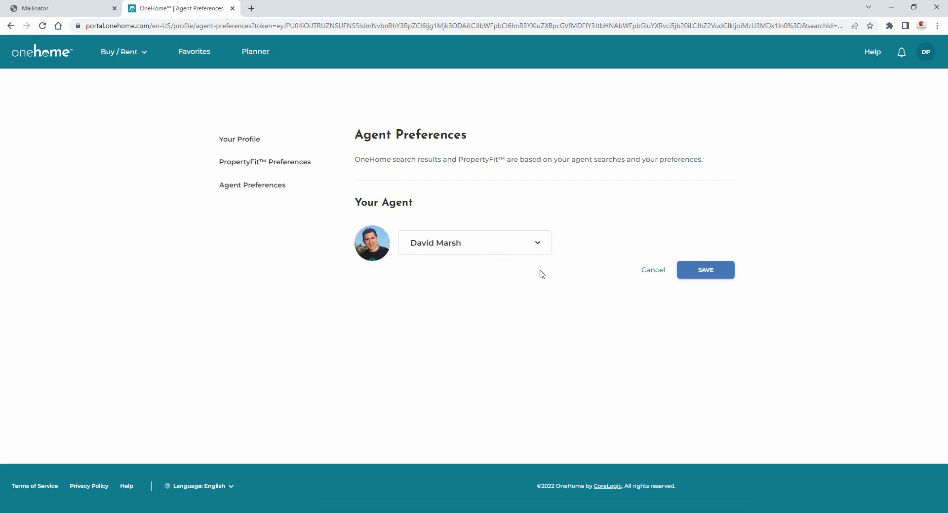
left_click(703, 274)
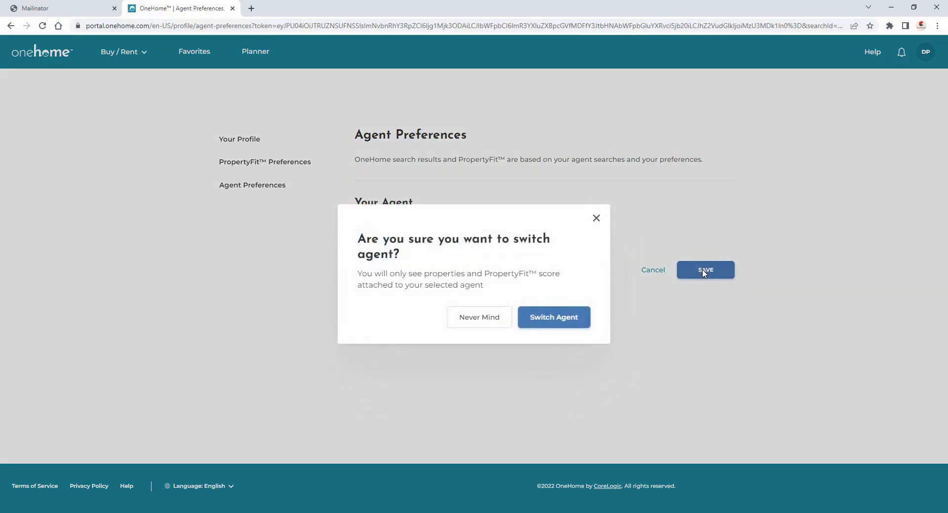
left_click(558, 319)
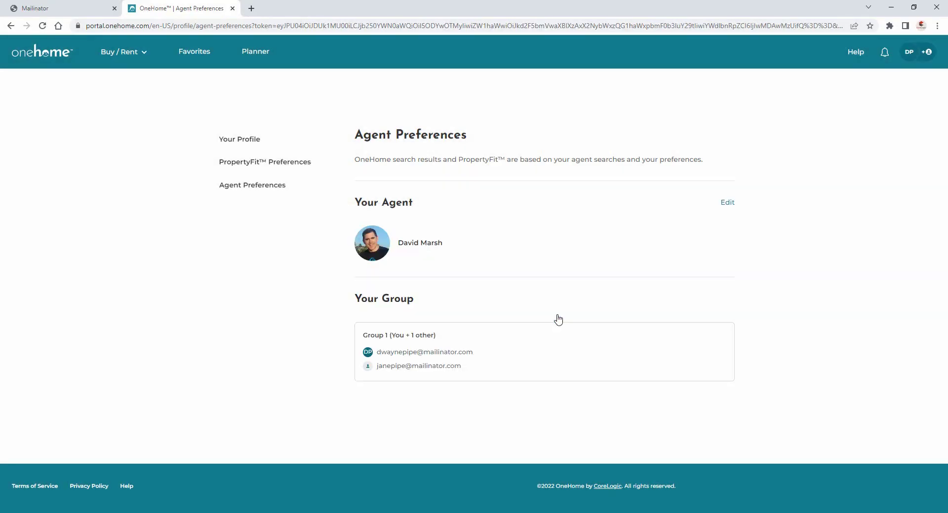
left_click(296, 166)
Answer the seven questions: yes to newer home, outdoor space, open concept, larger lot; green home not a priority.
left_click(382, 217)
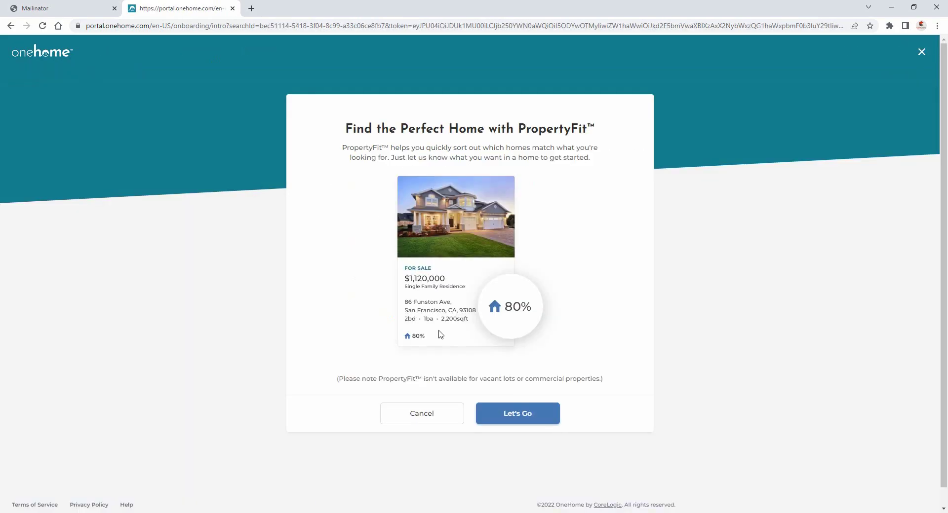
left_click(513, 414)
left_click(387, 334)
left_click(388, 335)
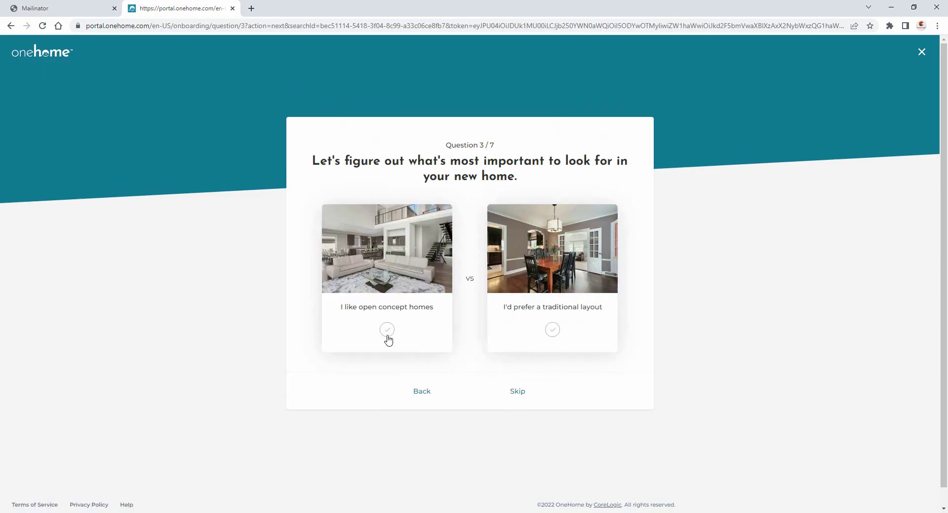
left_click(388, 334)
left_click(388, 334)
left_click(550, 331)
left_click(550, 331)
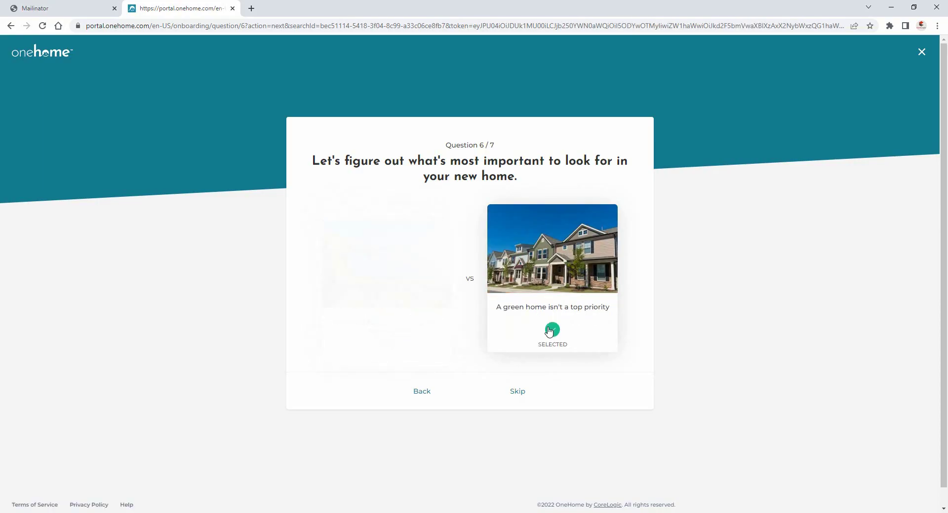
left_click(385, 332)
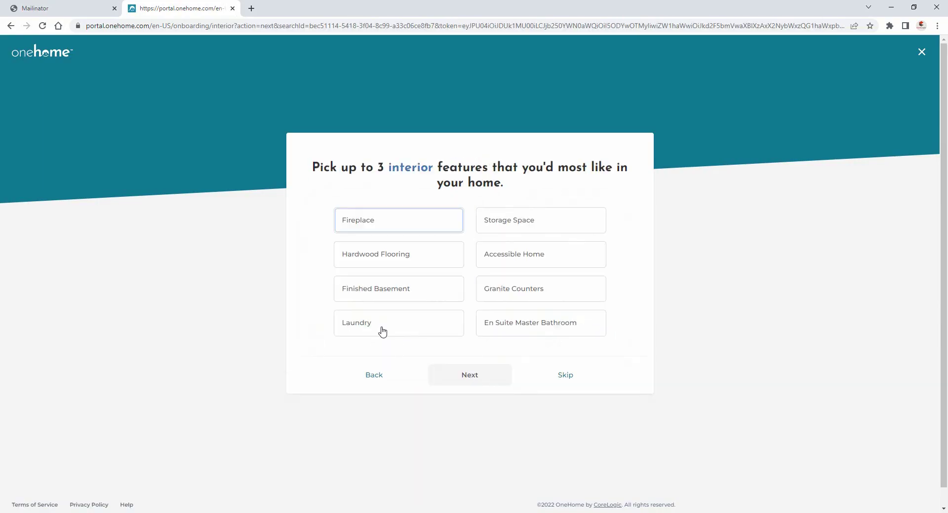
Choose Fireplace, Hardwood Flooring and Storage Space as interior features.
left_click(386, 218)
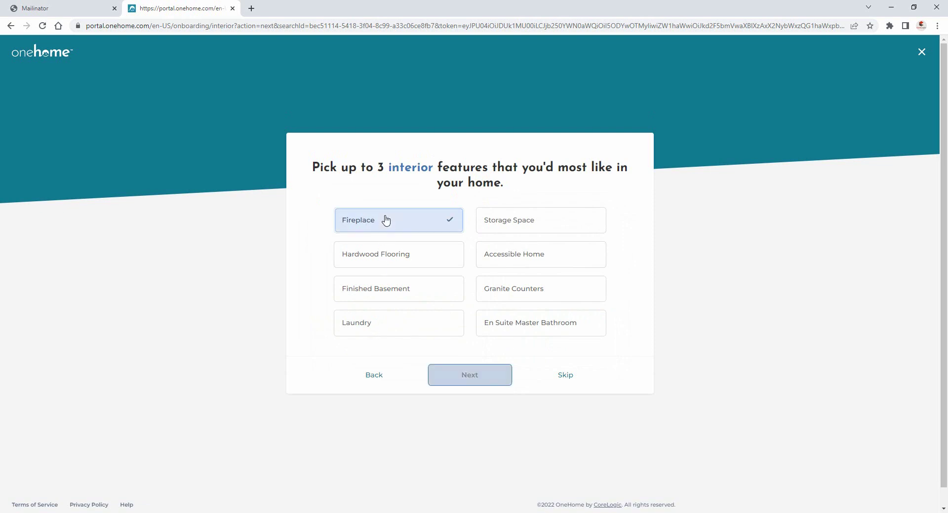
left_click(405, 261)
left_click(542, 228)
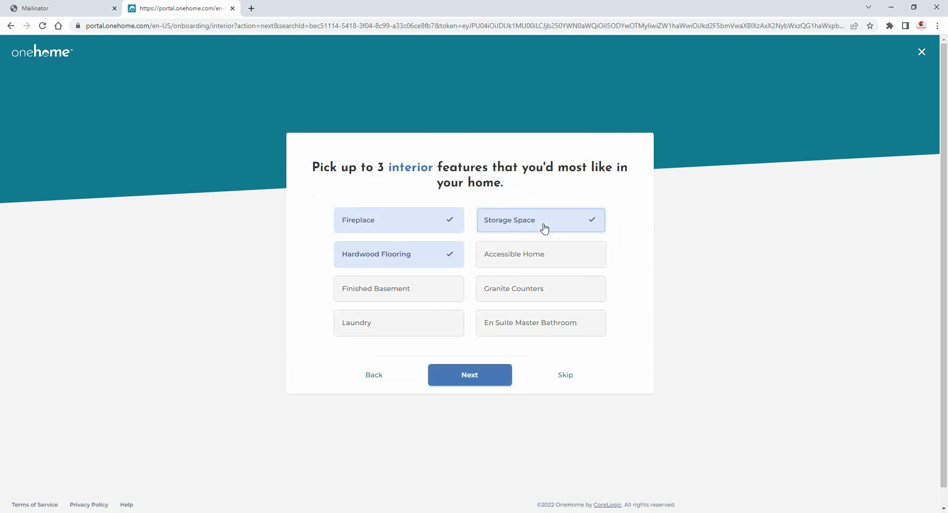
left_click(477, 382)
Choose Garden, Storage and Parking as exterior features.
left_click(544, 230)
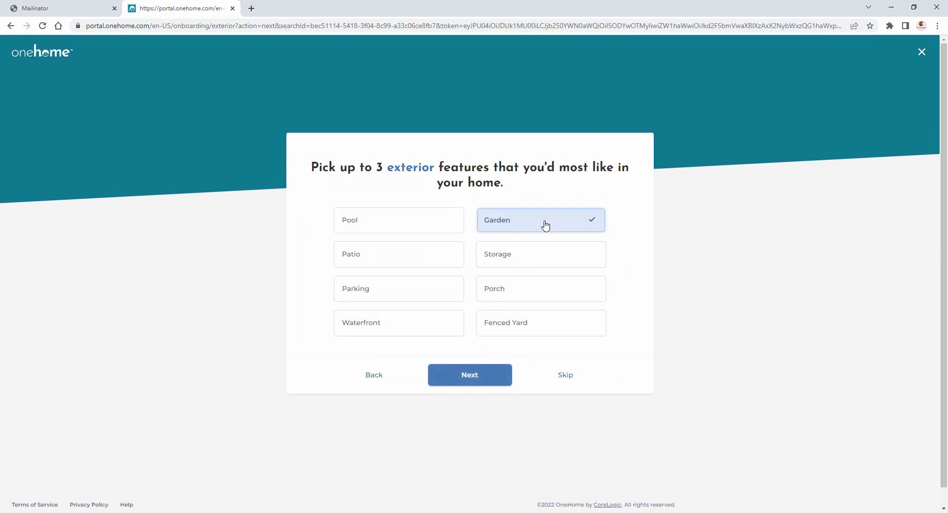
left_click(545, 254)
left_click(432, 295)
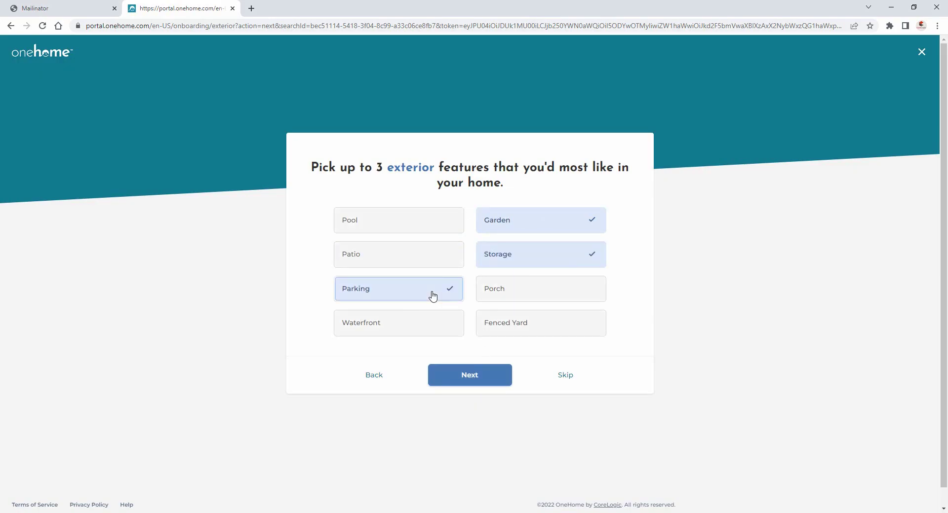
Rank Hardwood Flooring first and move Parking above Storage Space, then finish.
left_click(472, 384)
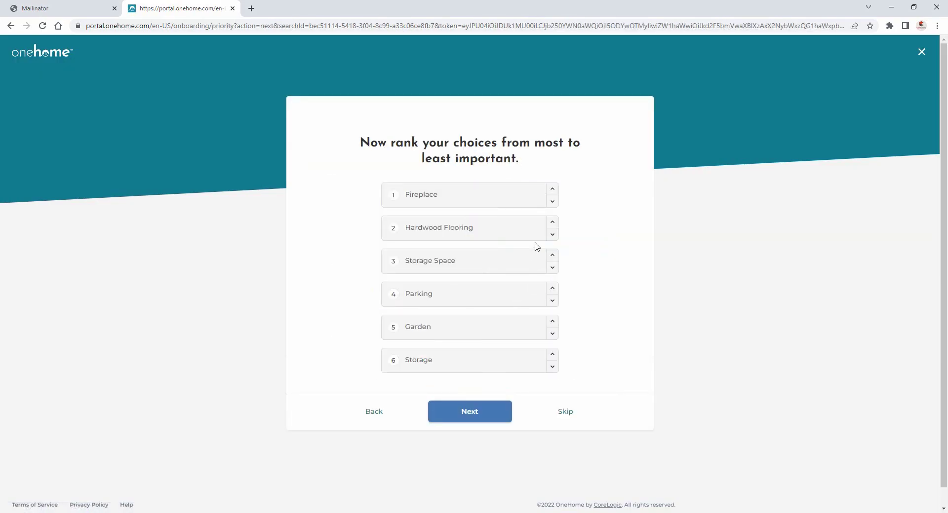
left_click(552, 223)
left_click(552, 289)
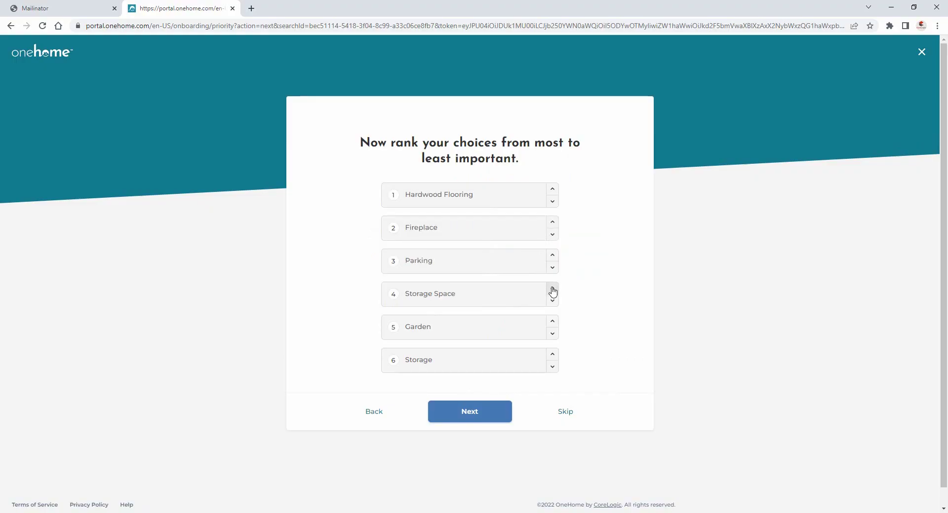
left_click(466, 410)
Sort the 130 listings by PropertyFit™ Score, 84% match first, and open the agent's contact card.
left_click(472, 375)
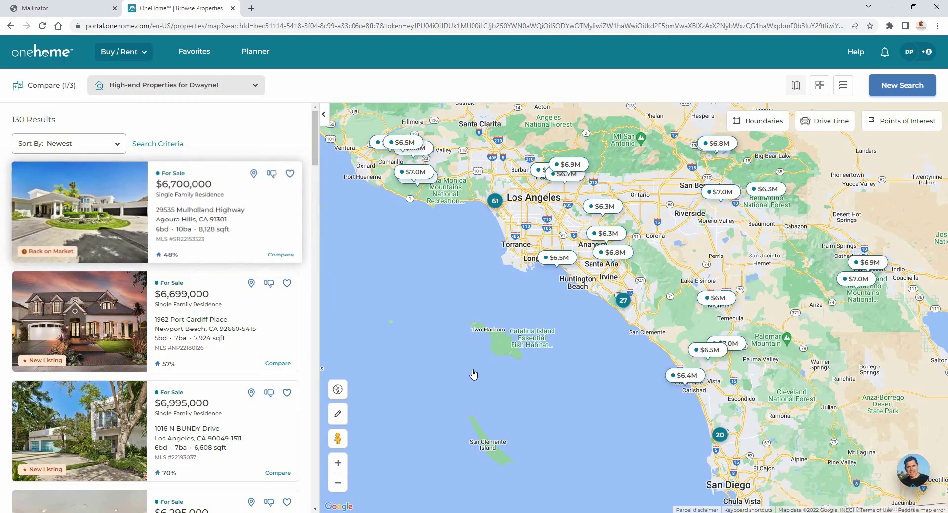
left_click(92, 149)
left_click(75, 237)
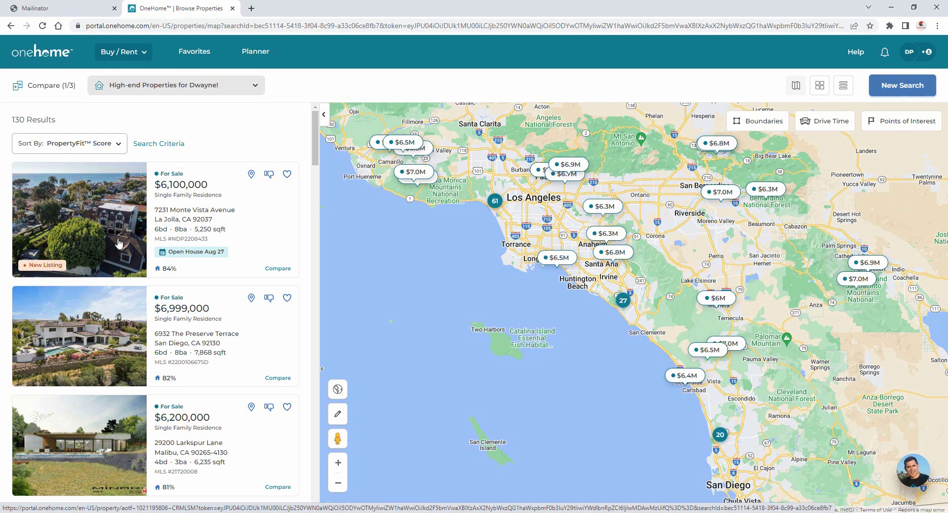
left_click(914, 473)
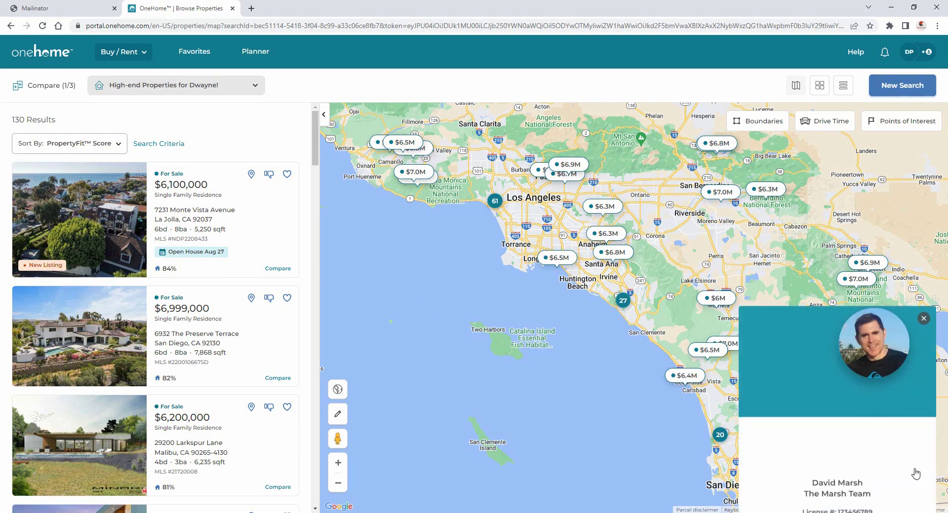